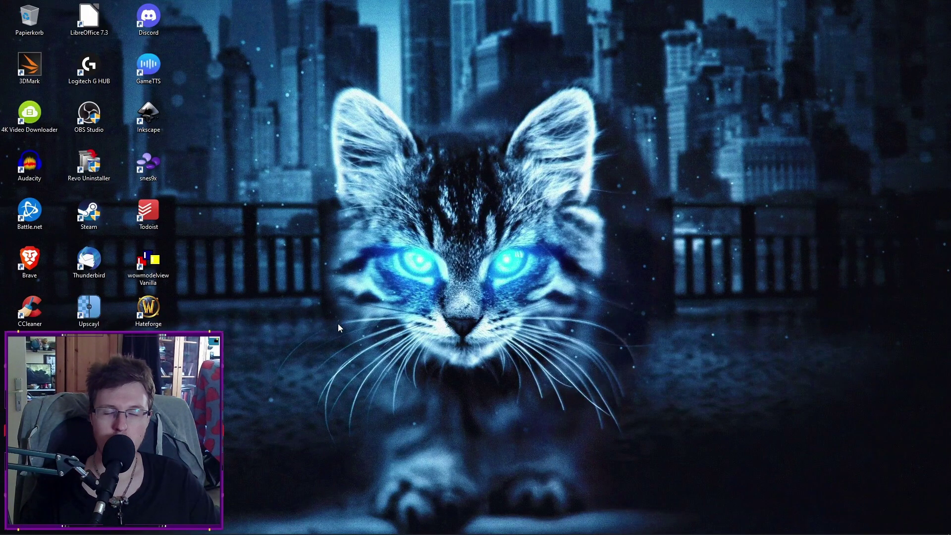
# - Open File Explorer and browse into Lokaler Datenträger (C:) > Programme (x86)
pyautogui.moveTo(214, 531)
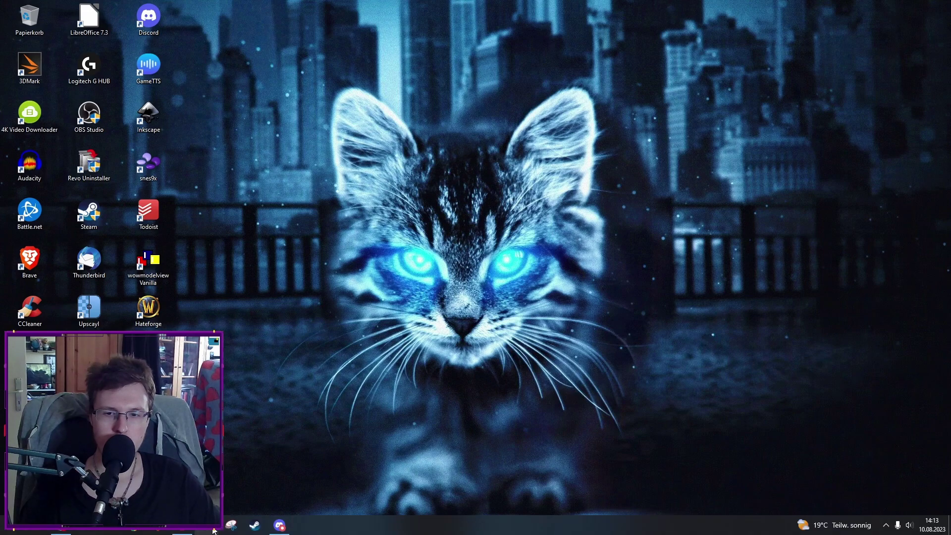
pyautogui.press('super+e')
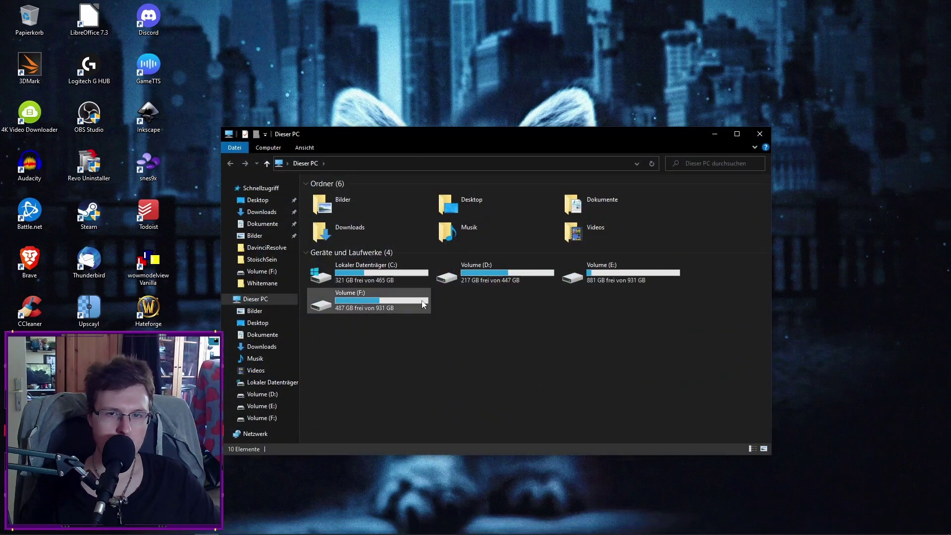
pyautogui.doubleClick(381, 279)
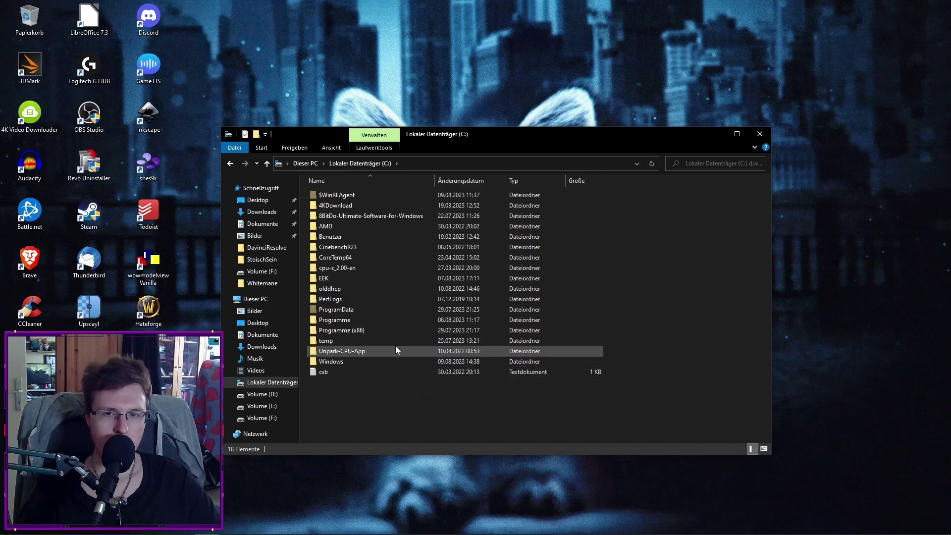
pyautogui.doubleClick(356, 331)
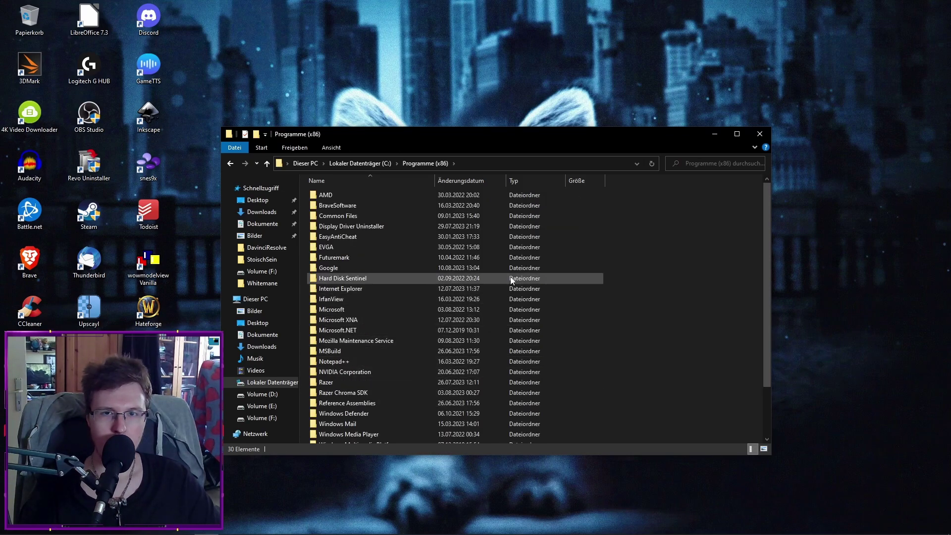
# - Scroll through Programme (x86), then return to the C: drive listing
pyautogui.scroll(-3, 510, 277)
pyautogui.scroll(3, 591, 290)
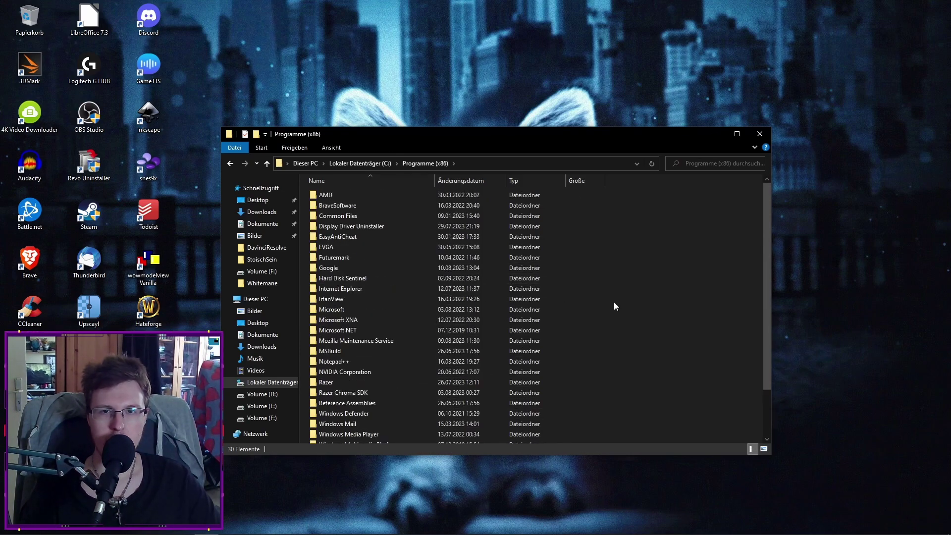
pyautogui.click(376, 164)
pyautogui.click(367, 404)
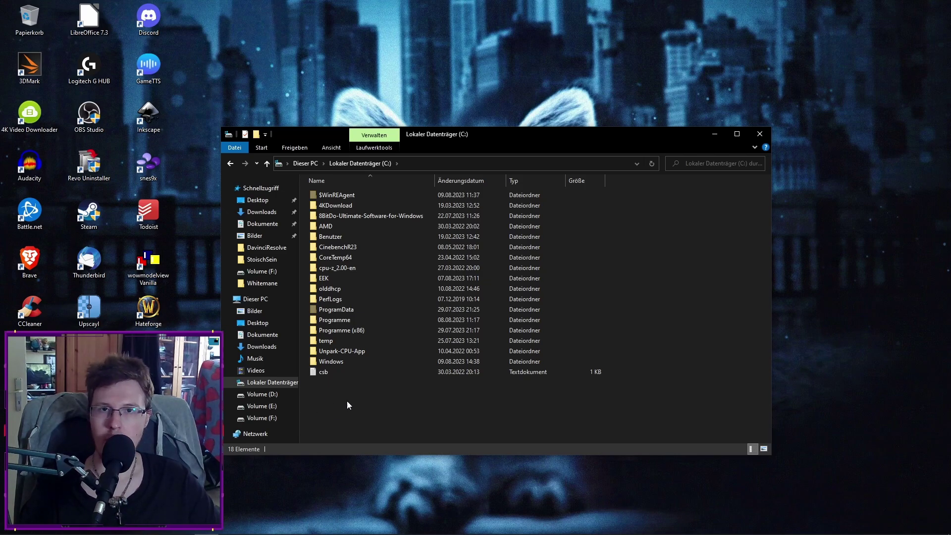
# - From Volume (D:), run WoW.exe inside Hateforge_1_12_DE.zip, bypassing SmartScreen with Trotzdem ausführen
pyautogui.click(262, 394)
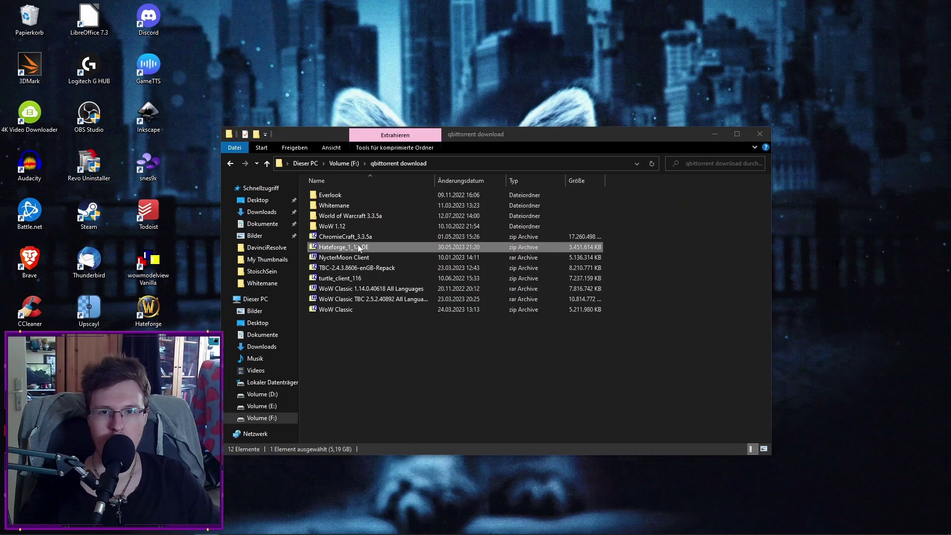
pyautogui.doubleClick(343, 247)
pyautogui.doubleClick(485, 144)
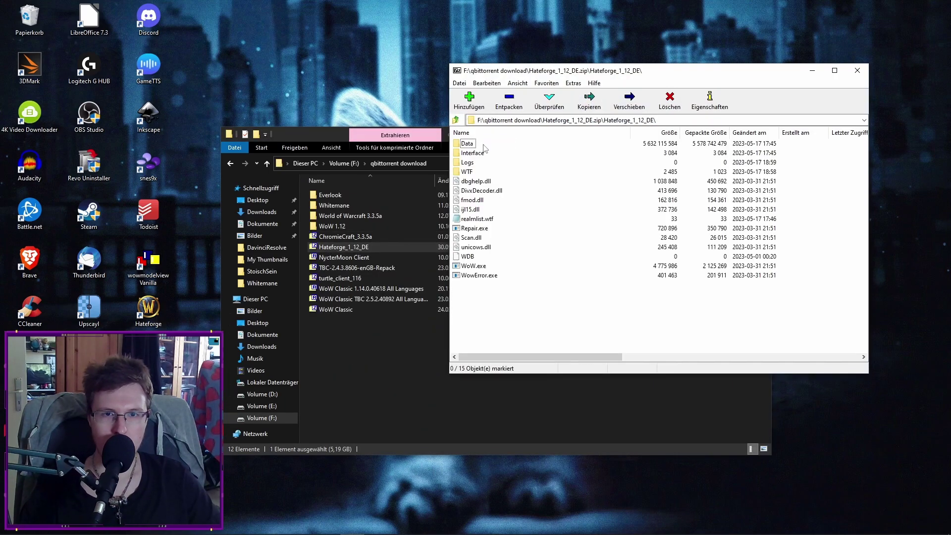
pyautogui.doubleClick(484, 266)
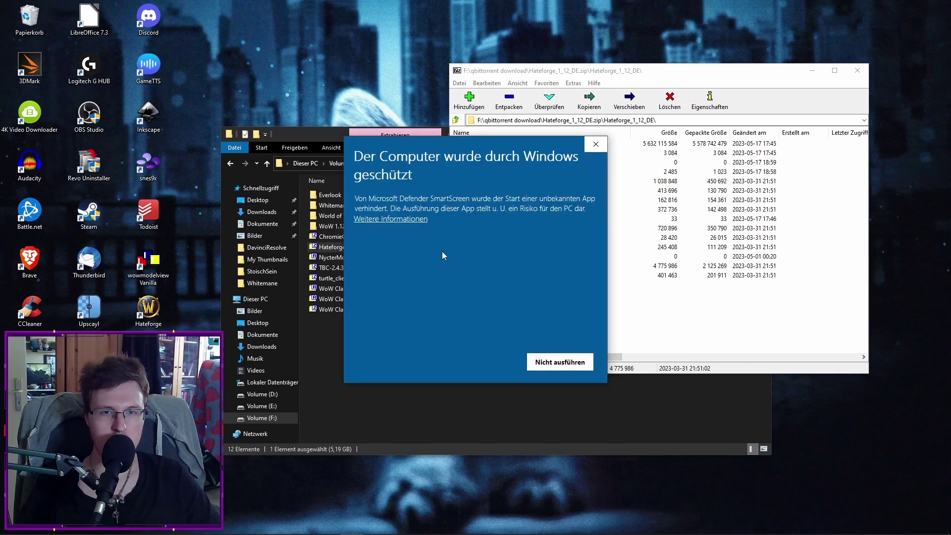
pyautogui.click(397, 219)
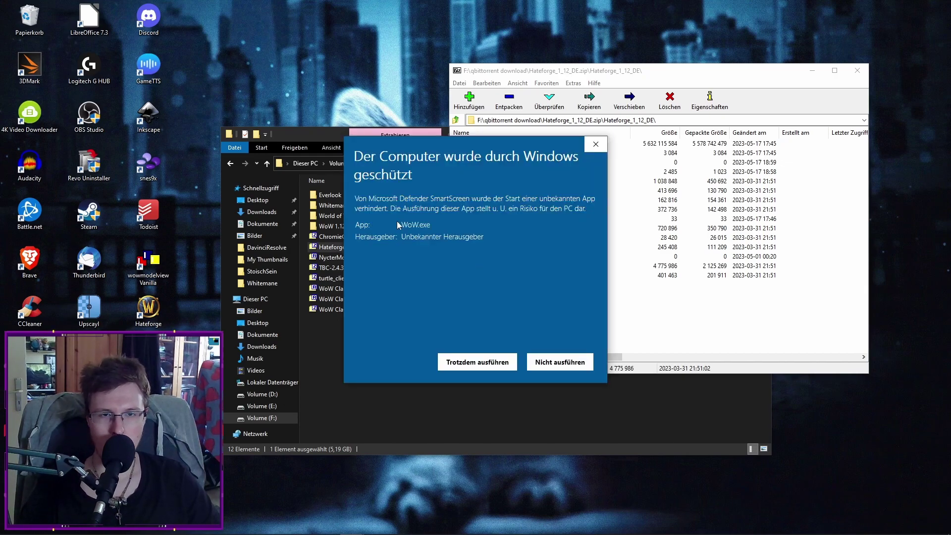
pyautogui.click(458, 362)
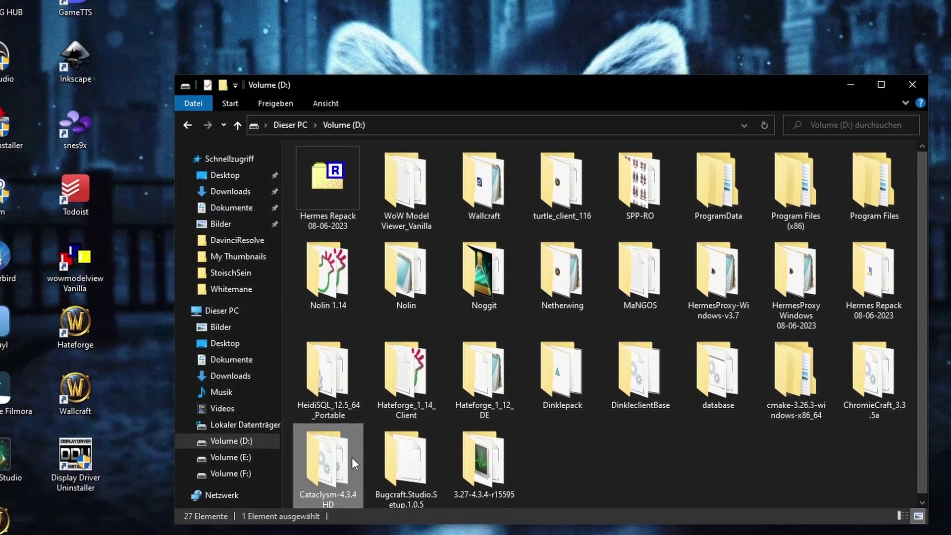
pyautogui.rightClick(349, 449)
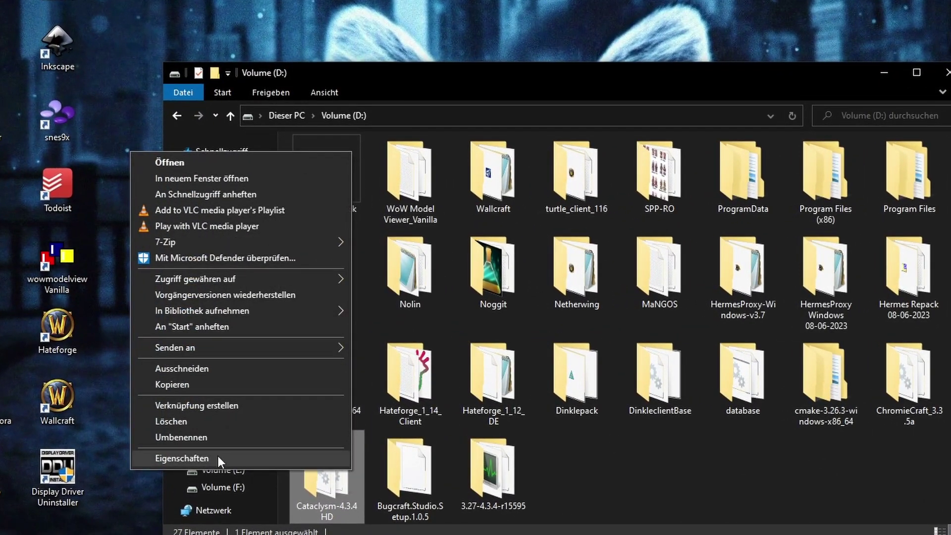
pyautogui.click(217, 454)
pyautogui.moveTo(505, 315); pyautogui.dragTo(552, 126)
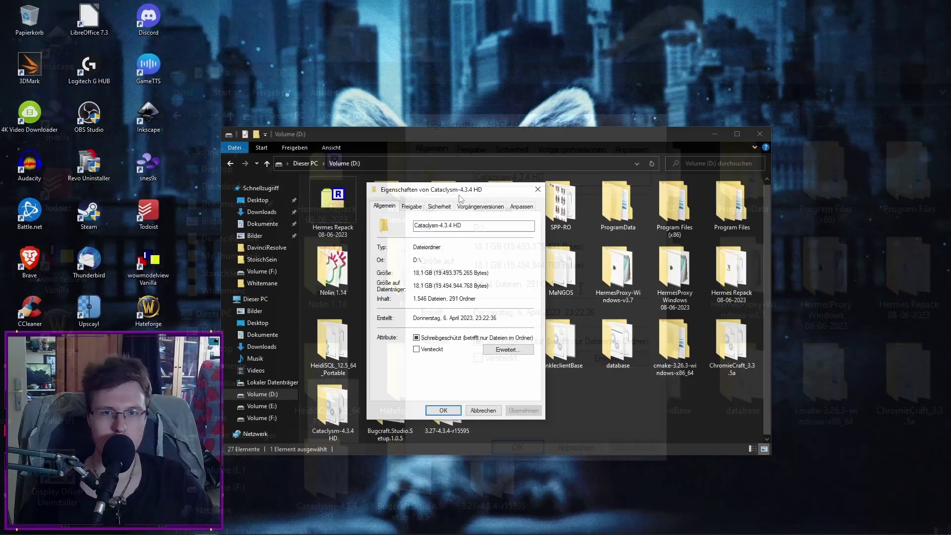
pyautogui.moveTo(541, 131); pyautogui.dragTo(530, 161)
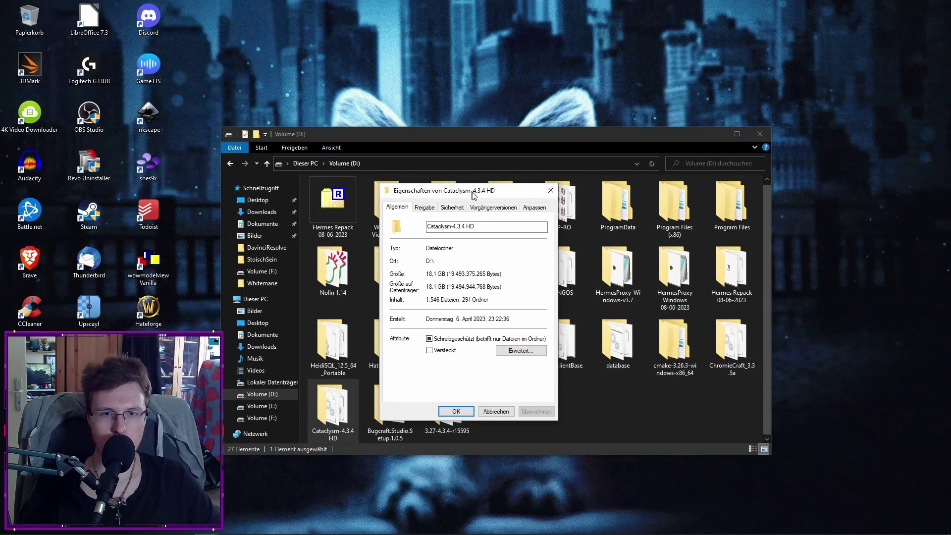
pyautogui.moveTo(473, 195); pyautogui.dragTo(481, 192)
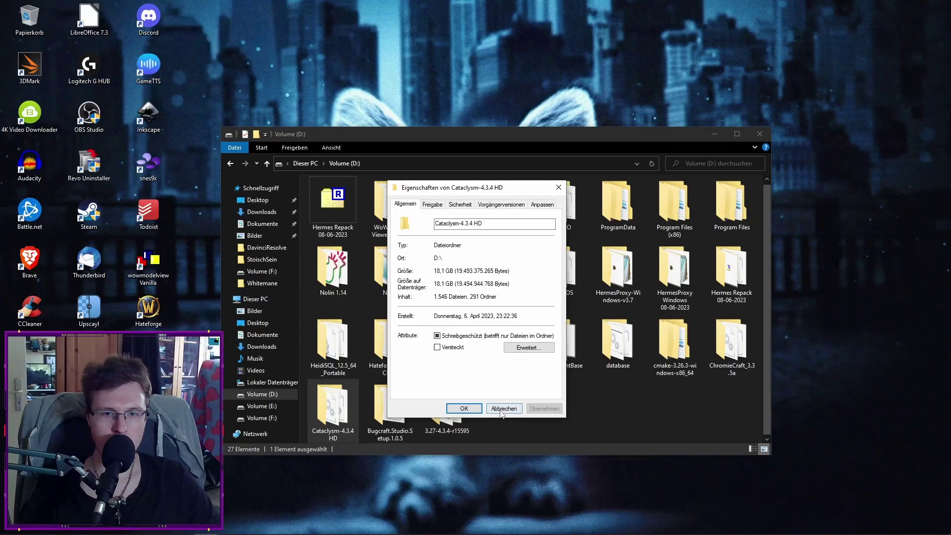
pyautogui.click(455, 489)
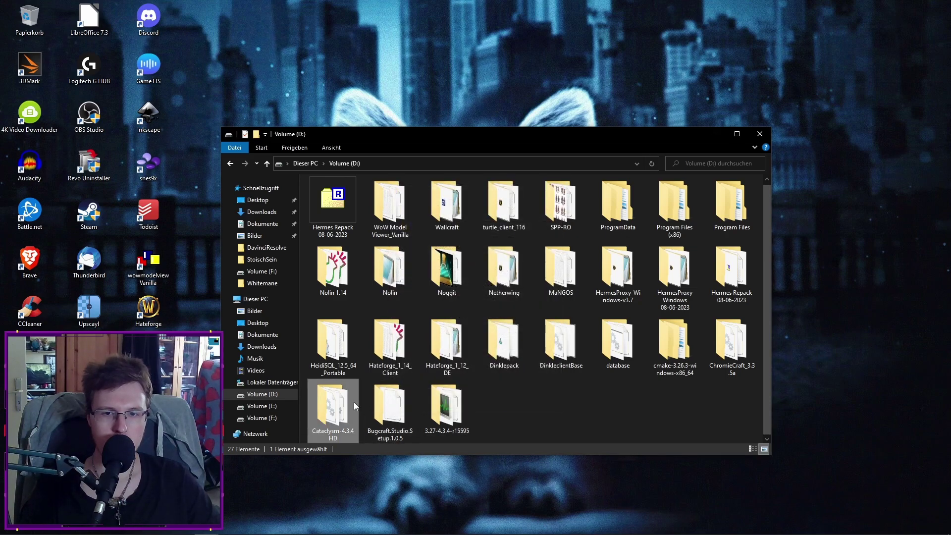
# - In Cataclysm-4.3.4 HD\WTF, review config's properties, then open config.wtf in Notepad
pyautogui.doubleClick(247, 478)
pyautogui.doubleClick(326, 257)
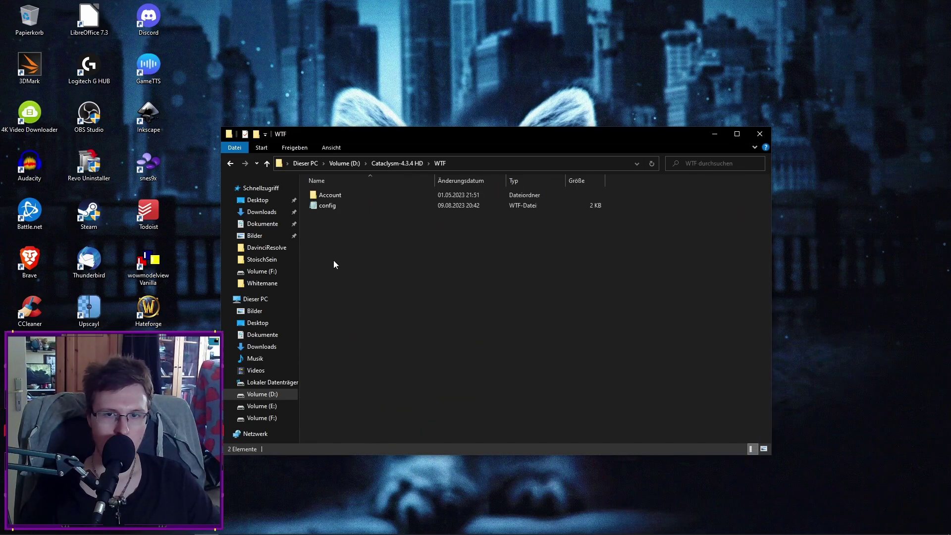
pyautogui.rightClick(330, 206)
pyautogui.click(249, 380)
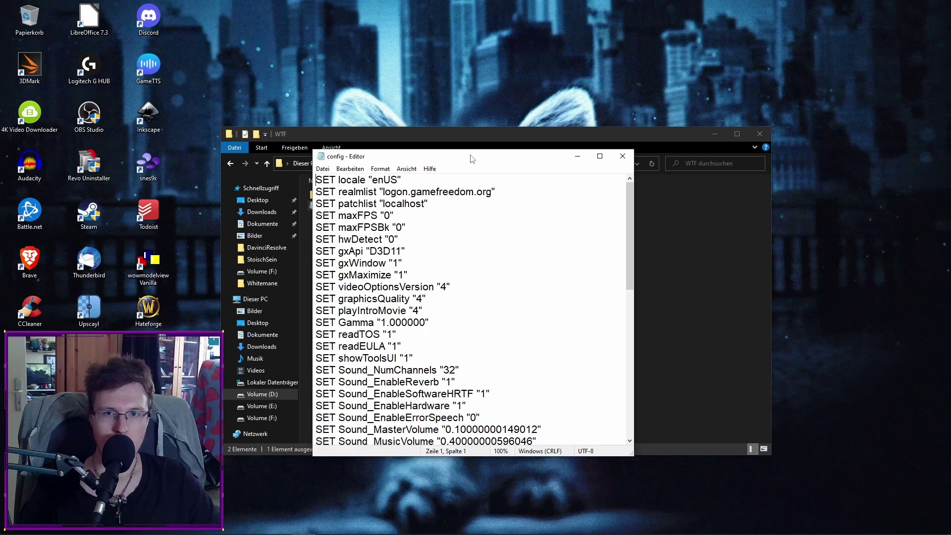
pyautogui.click(451, 448)
pyautogui.press('Return')
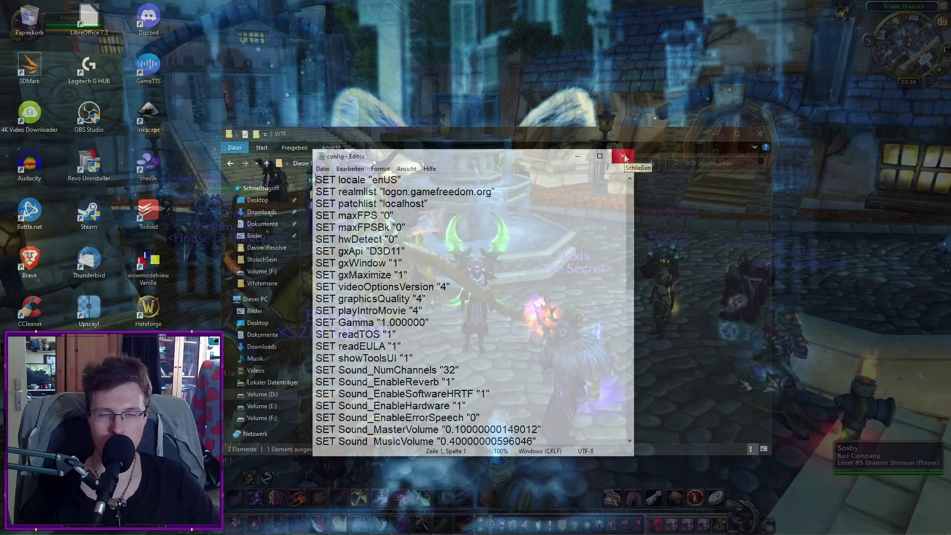
# - In the game Options, set Display Mode to Fullscreen at 1600x1024 and apply
pyautogui.press('Escape')
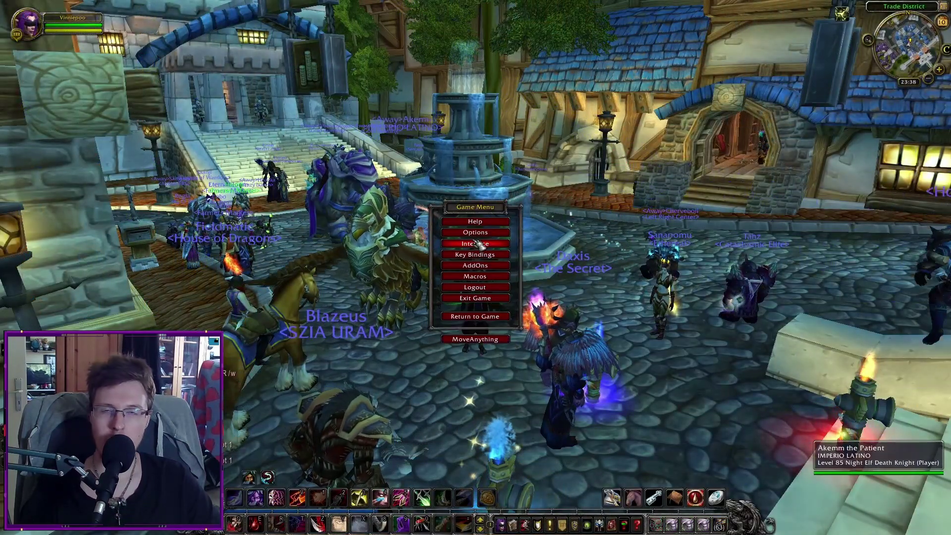
pyautogui.click(472, 234)
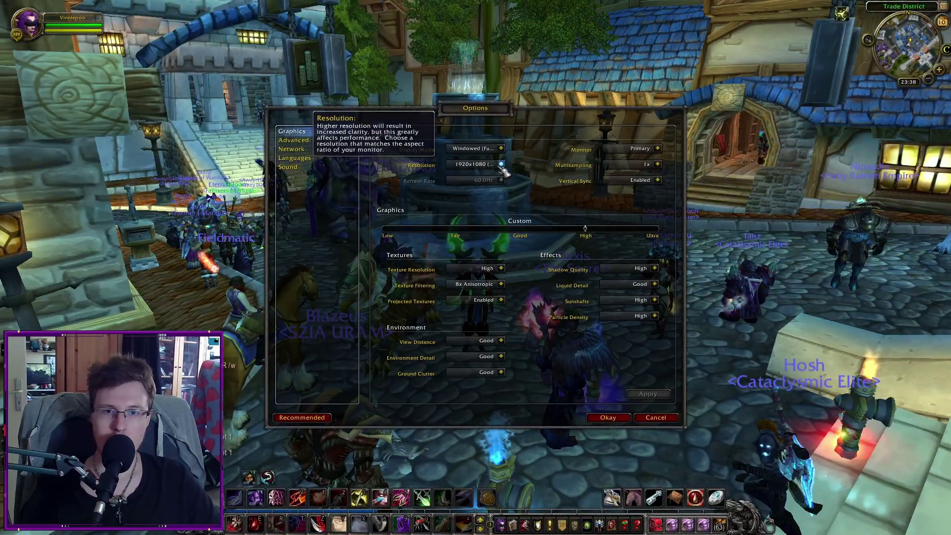
pyautogui.click(502, 149)
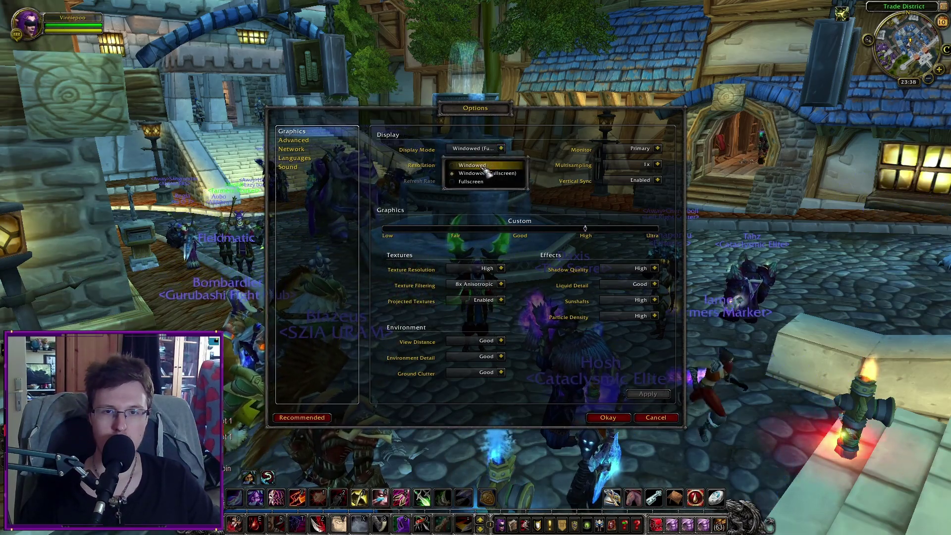
pyautogui.click(475, 181)
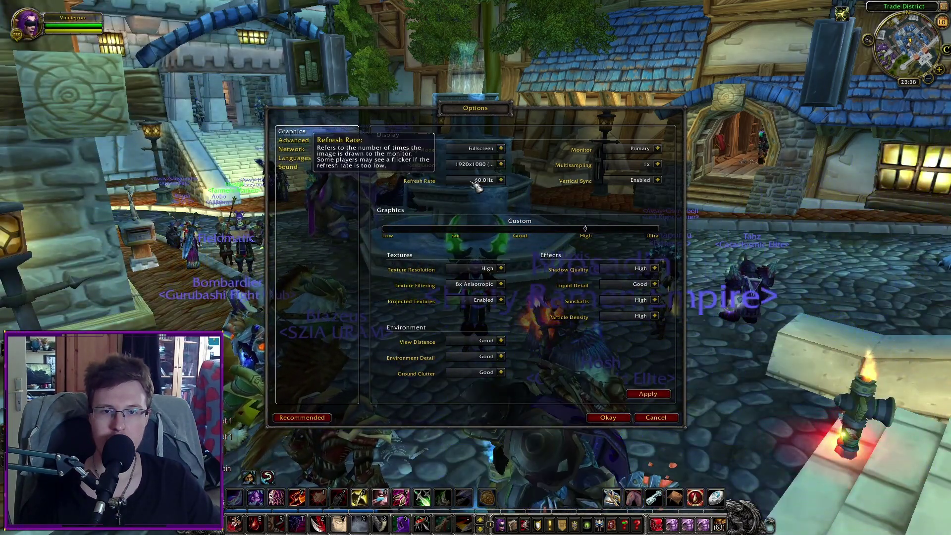
pyautogui.click(501, 164)
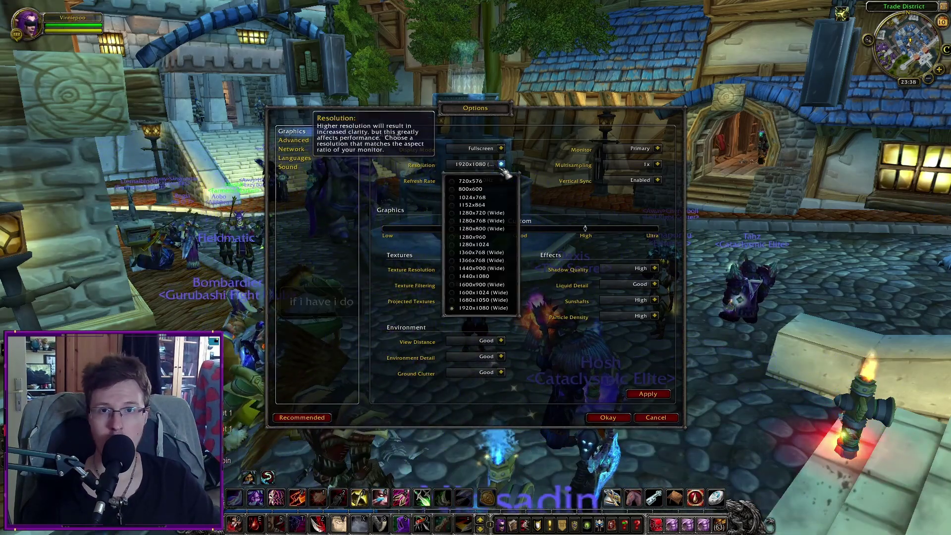
pyautogui.click(479, 293)
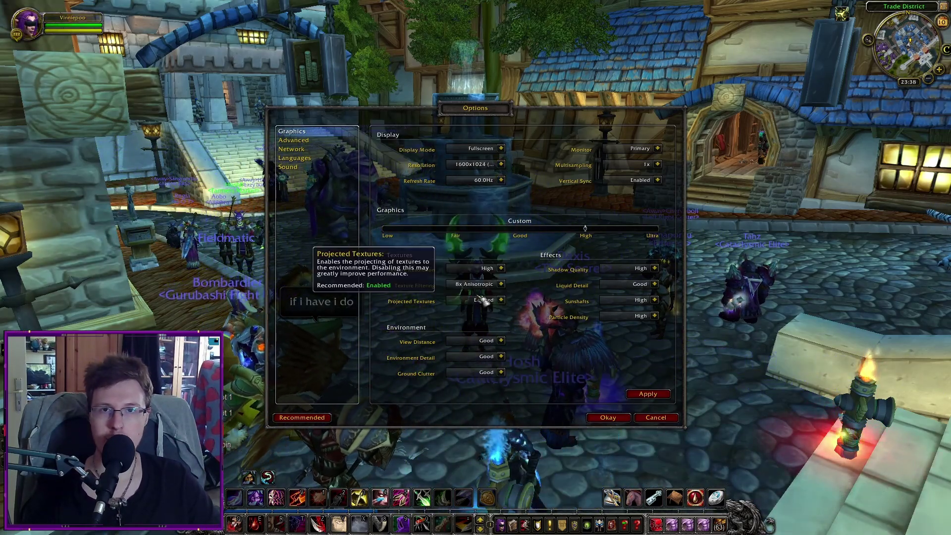
pyautogui.click(650, 395)
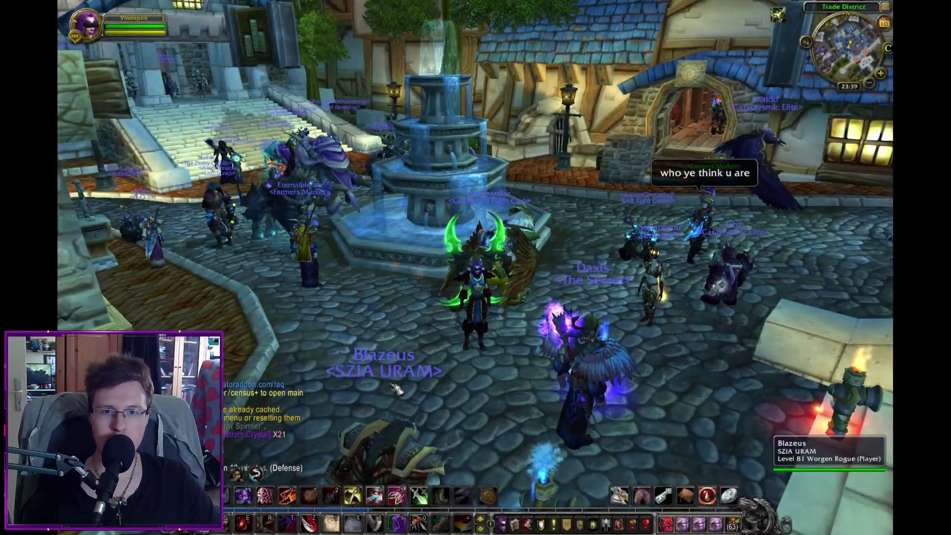
# - Leave the game for the login screen and open its Options
pyautogui.moveTo(397, 390); pyautogui.dragTo(208, 392)
pyautogui.press('Escape')
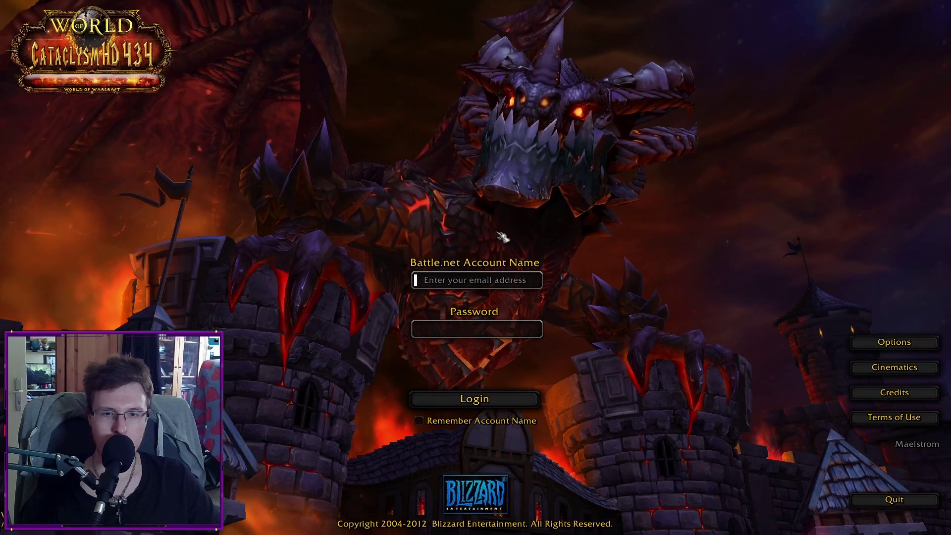
pyautogui.click(872, 342)
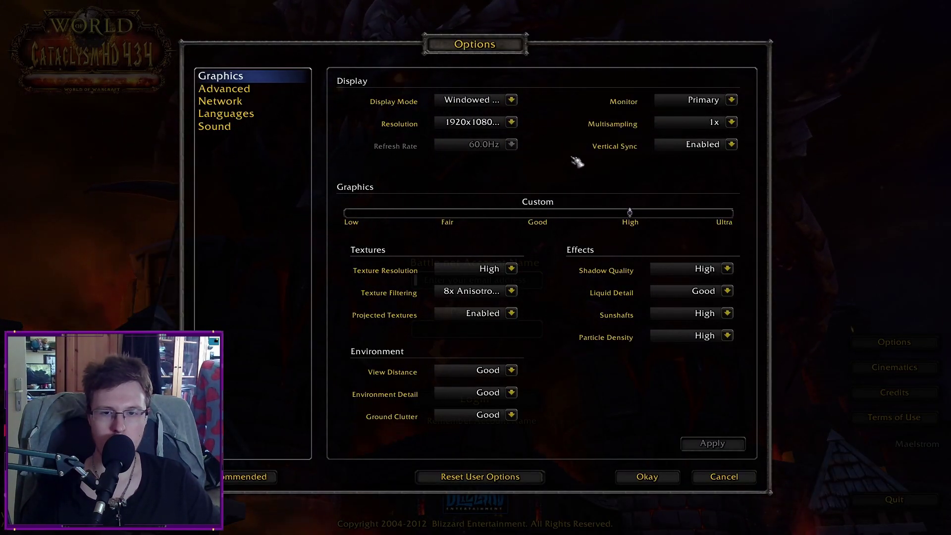
# - Untick Schreibgeschützt in Cataclysm-4.3.4 HD's Properties, applying it to all subfolders and files
pyautogui.rightClick(333, 404)
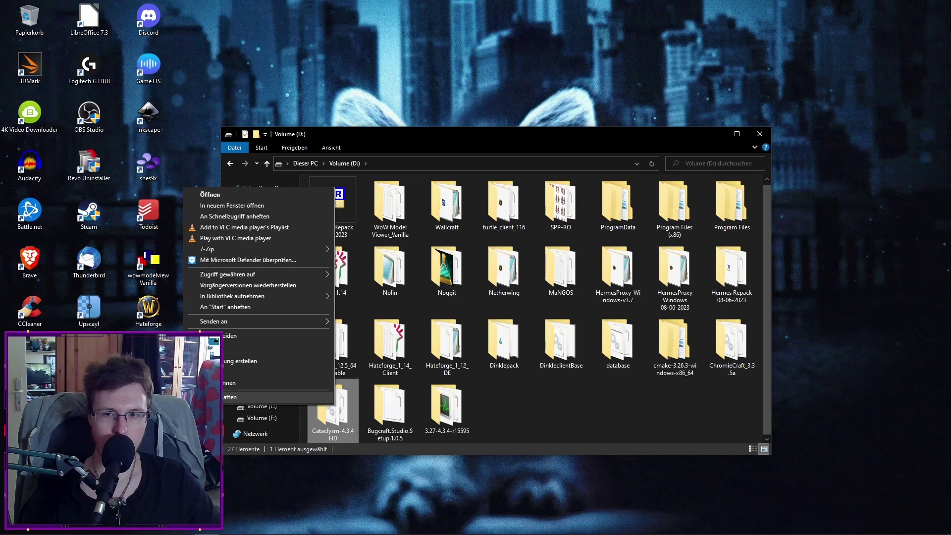
pyautogui.click(233, 397)
pyautogui.moveTo(426, 301); pyautogui.dragTo(458, 197)
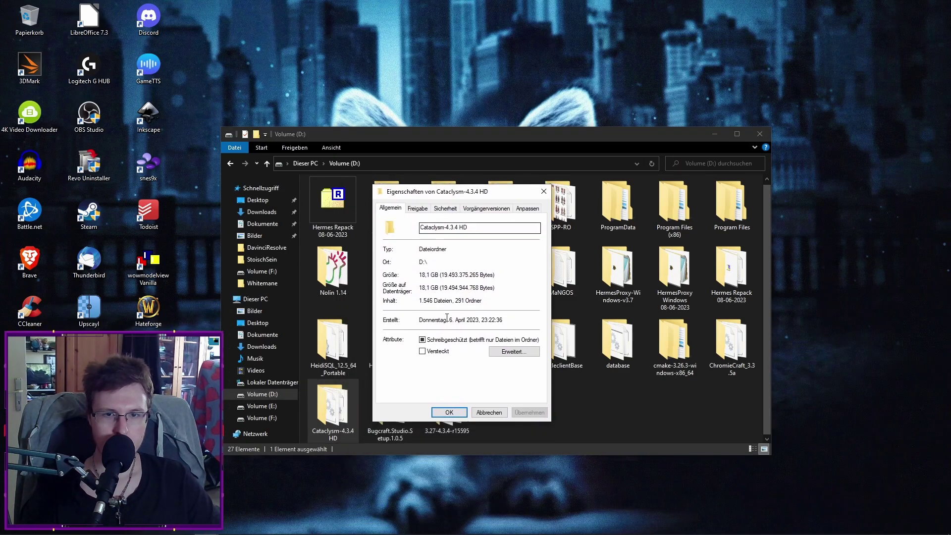
pyautogui.click(424, 341)
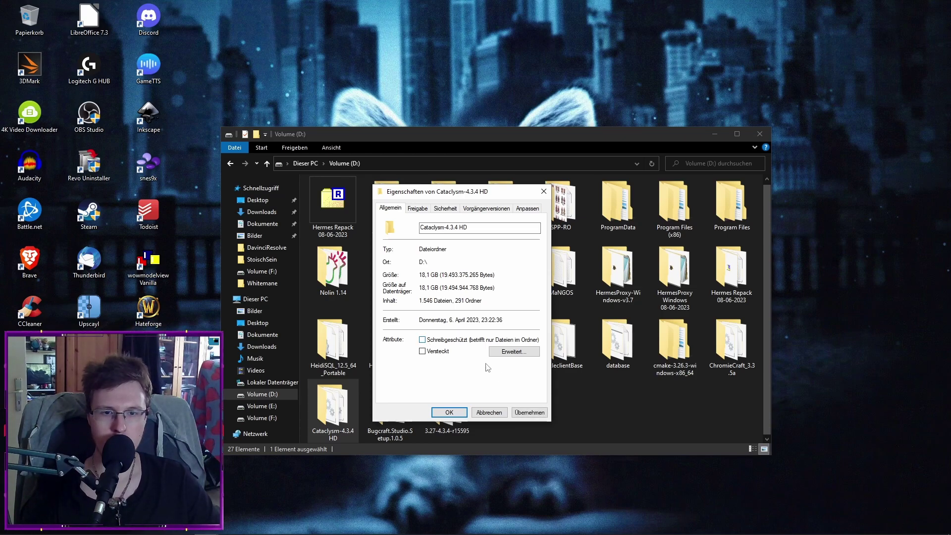
pyautogui.click(527, 413)
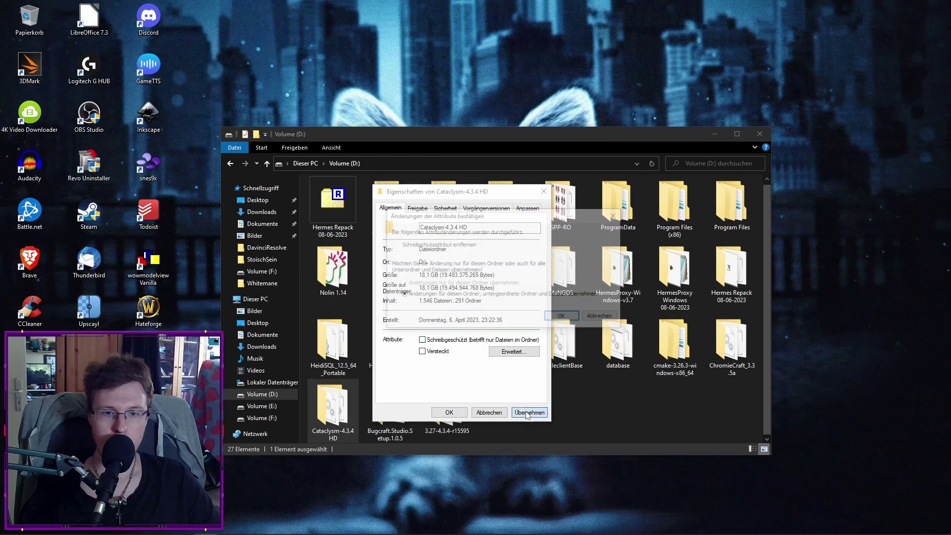
pyautogui.moveTo(522, 221); pyautogui.dragTo(494, 233)
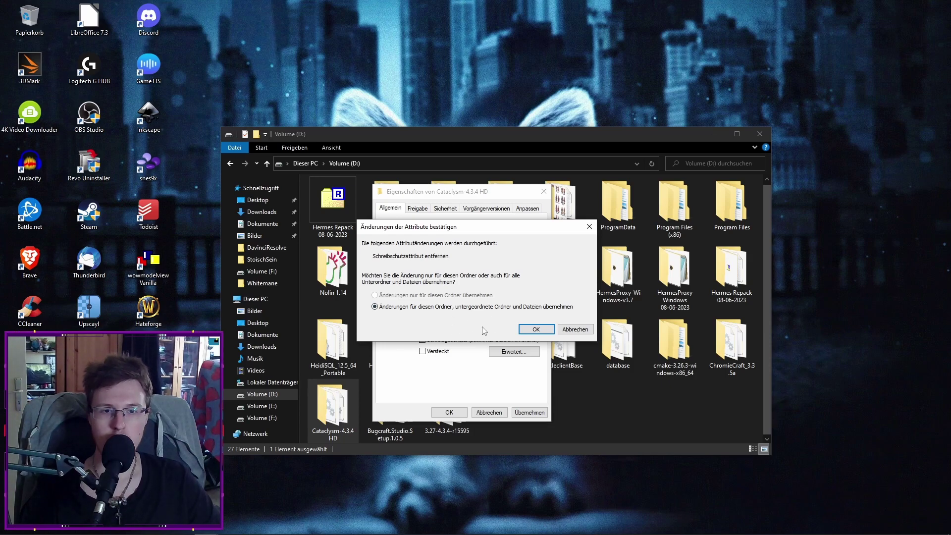
pyautogui.click(536, 330)
pyautogui.click(530, 412)
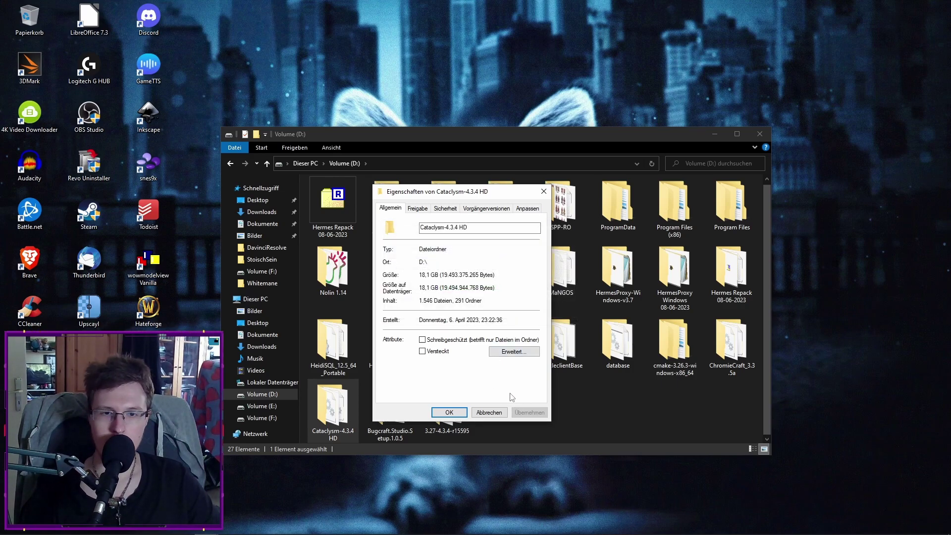
pyautogui.click(450, 413)
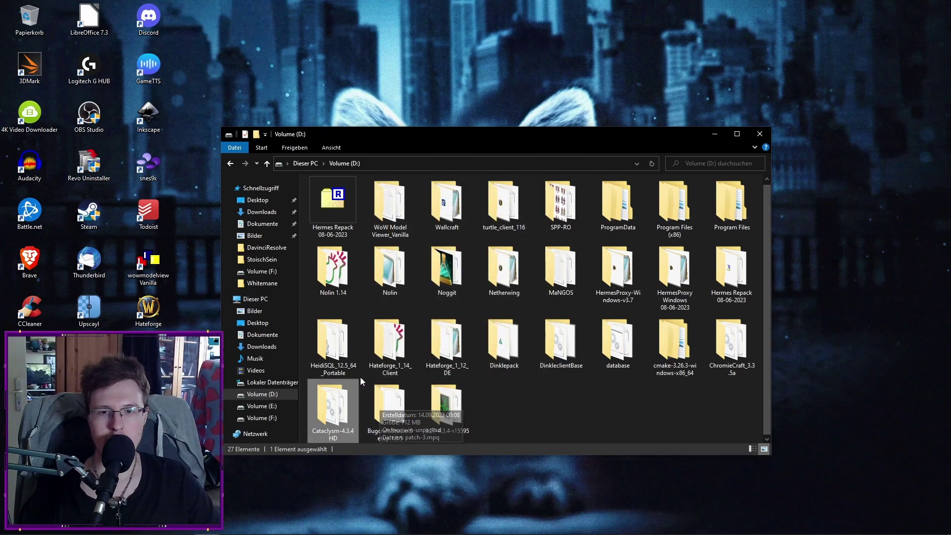
# - Open Cataclysm-4.3.4 HD\WTF and confirm config's Eigenschaften show Schreibgeschützt unticked
pyautogui.doubleClick(337, 406)
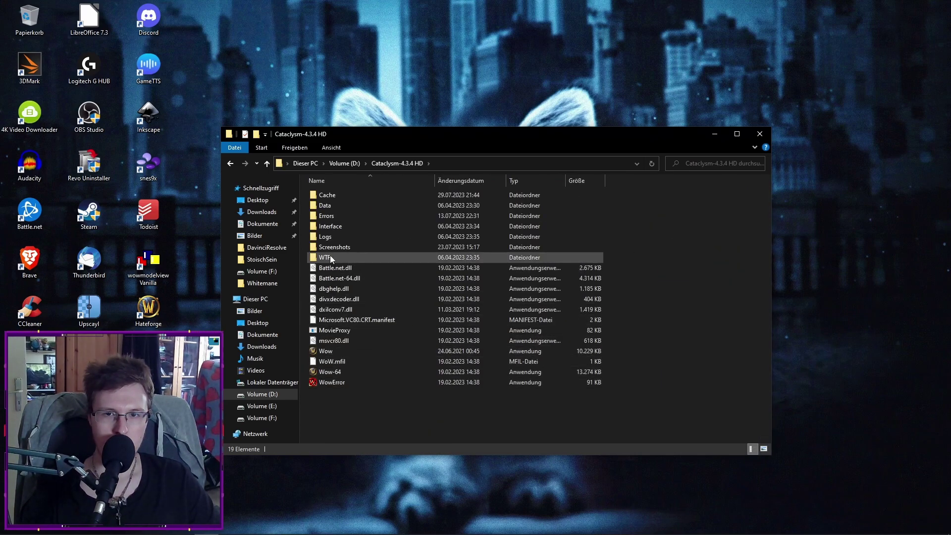
pyautogui.doubleClick(330, 257)
pyautogui.rightClick(326, 205)
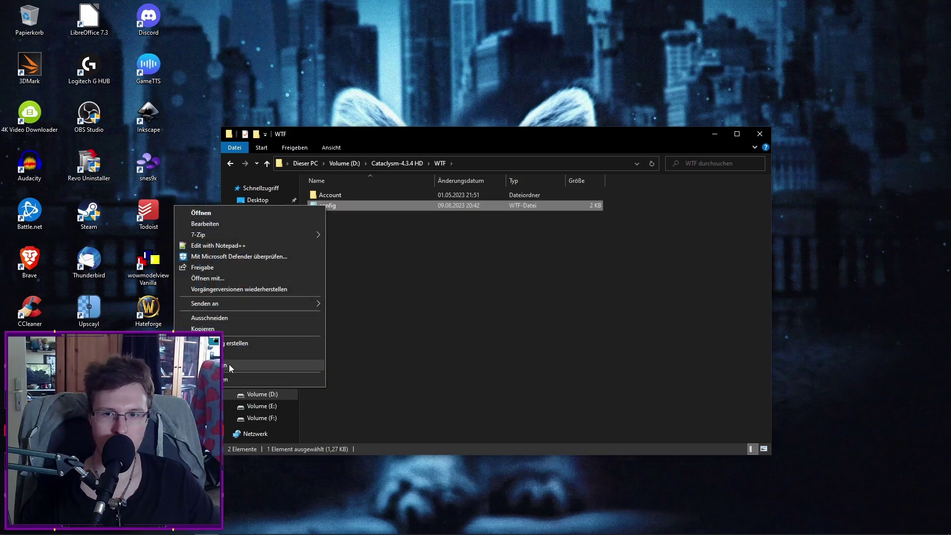
pyautogui.click(231, 378)
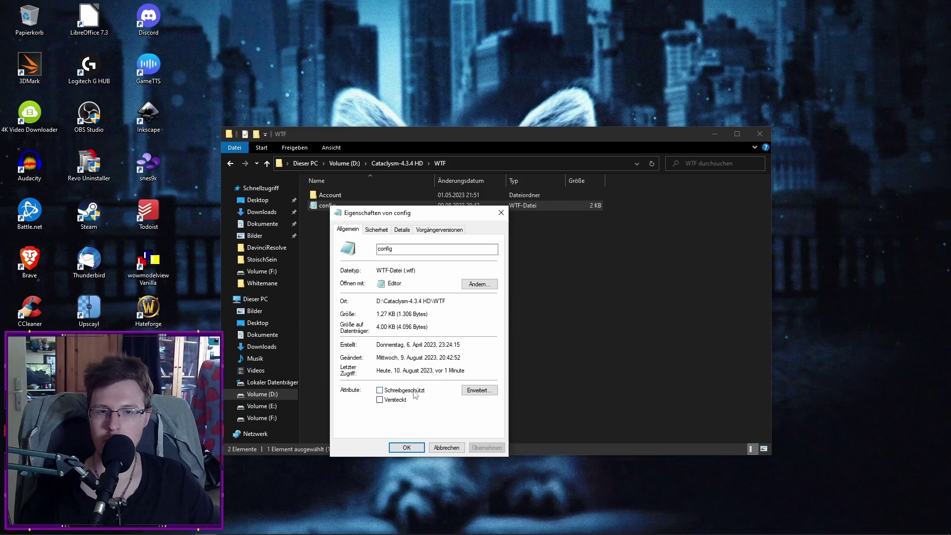
pyautogui.click(406, 448)
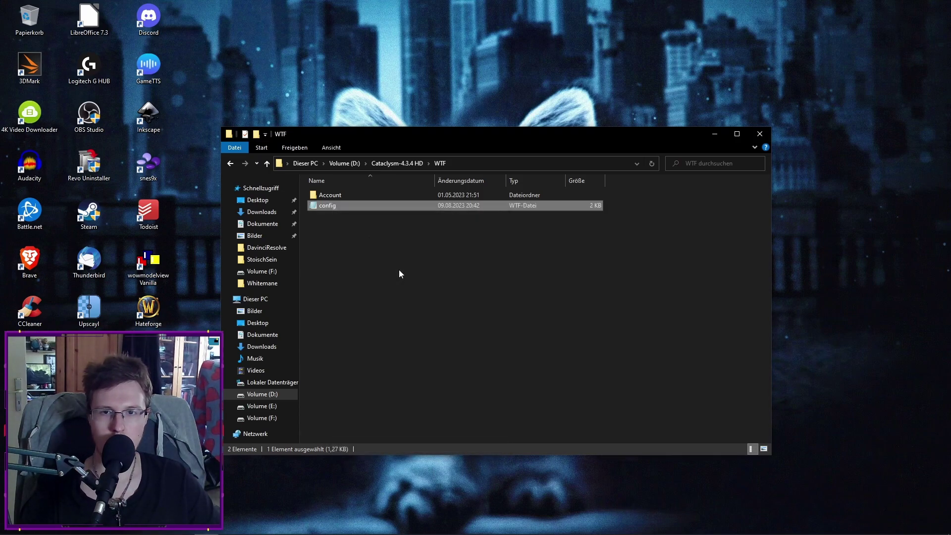
pyautogui.click(325, 207)
pyautogui.click(337, 239)
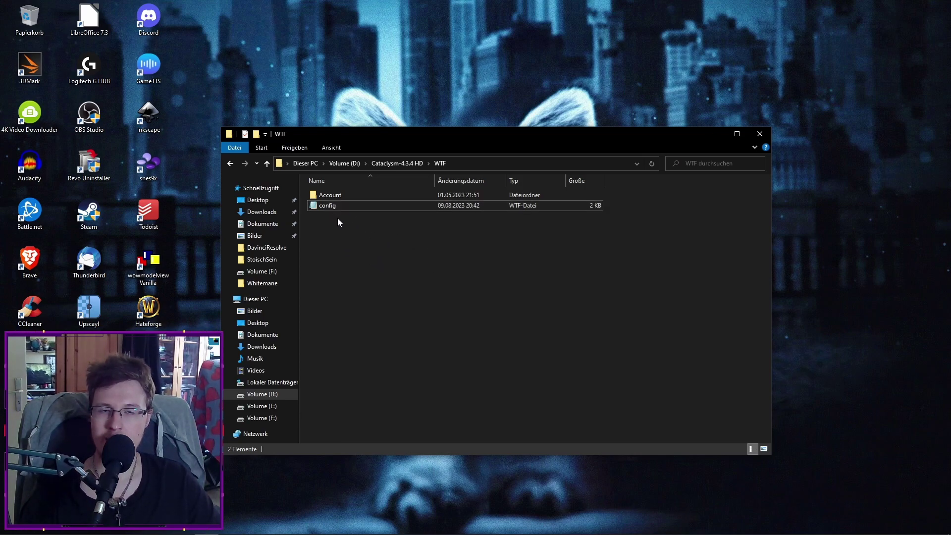
# - In Data\enUS, confirm realmlist isn't read-only, then open it in Notepad
pyautogui.click(396, 164)
pyautogui.doubleClick(349, 288)
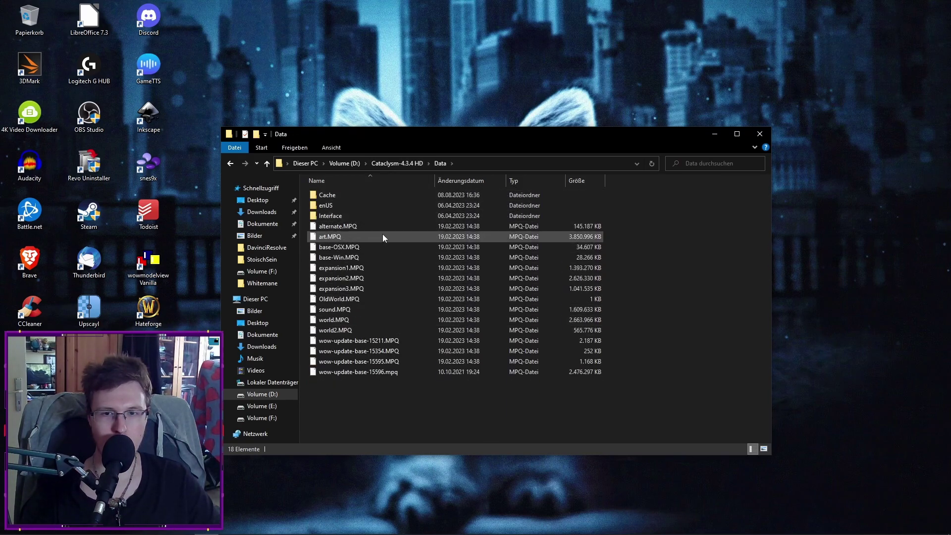
pyautogui.doubleClick(327, 205)
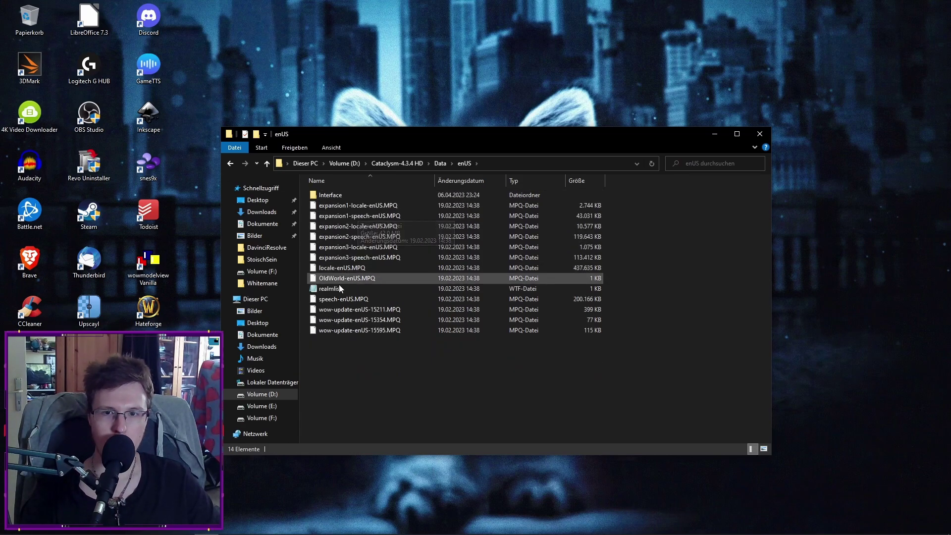
pyautogui.rightClick(329, 288)
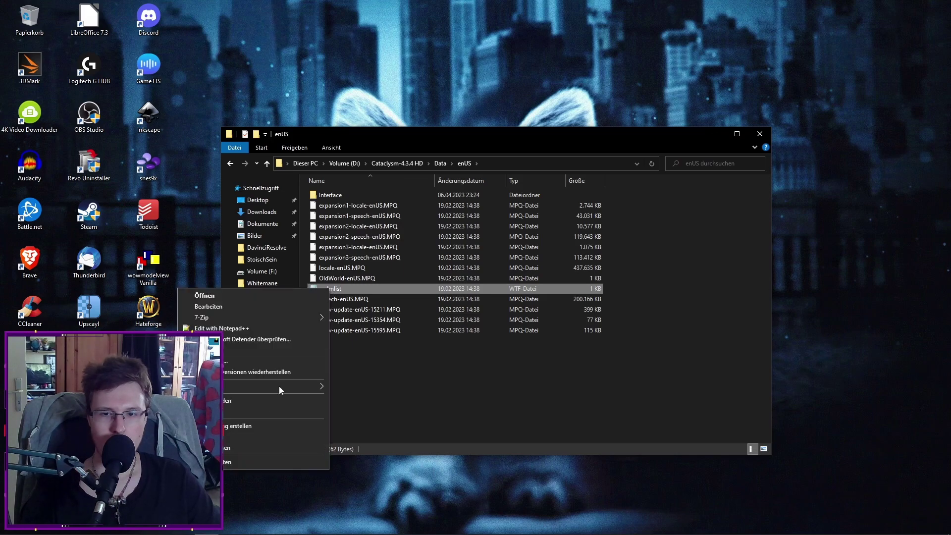
pyautogui.click(252, 463)
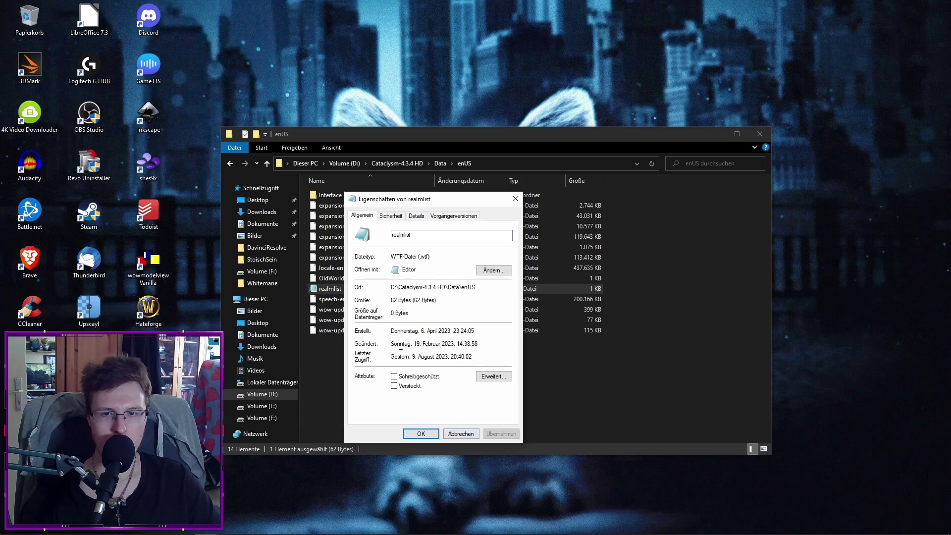
pyautogui.click(460, 434)
pyautogui.doubleClick(330, 289)
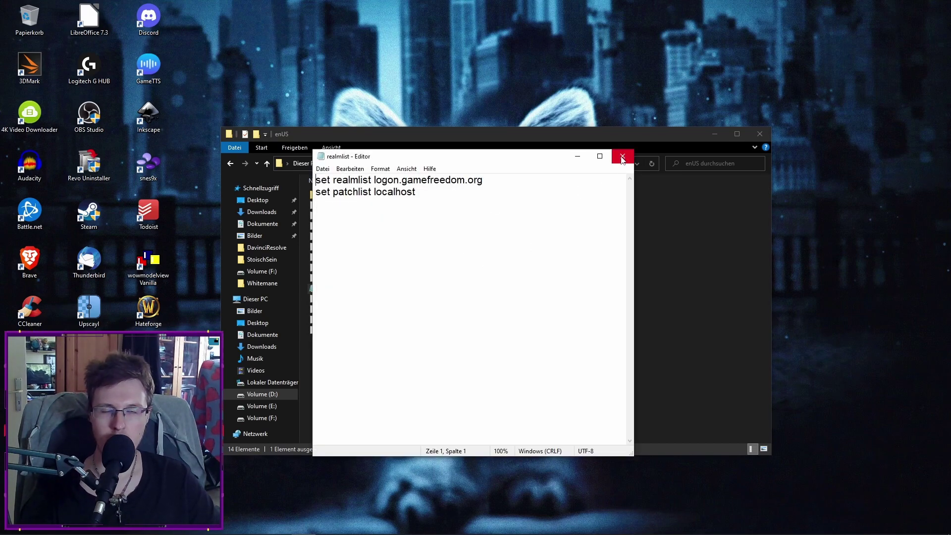
# - Select the realmlist and patchlist lines, close Notepad unchanged, and return to Cataclysm-4.3.4 HD
pyautogui.click(479, 201)
pyautogui.hotkey('shift', 'Up')
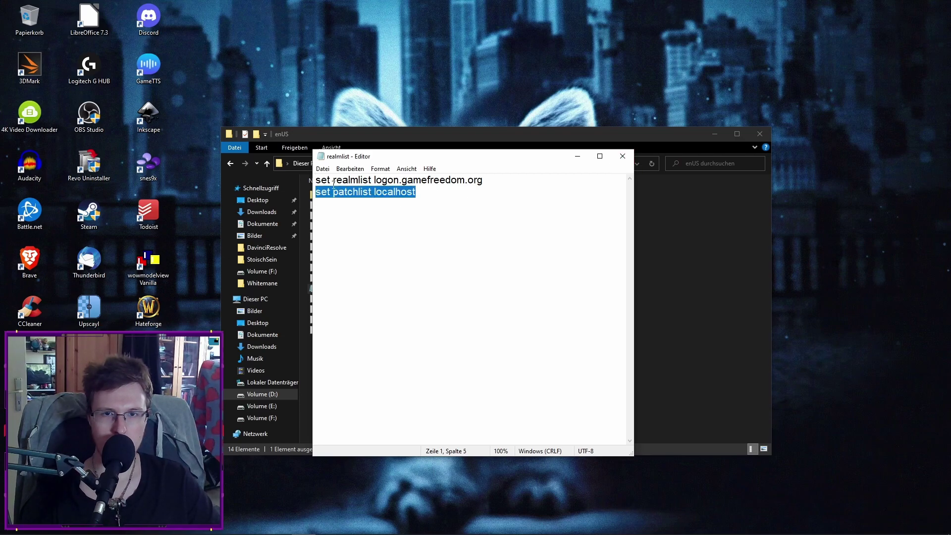
pyautogui.hotkey('shift', 'Up')
pyautogui.click(566, 203)
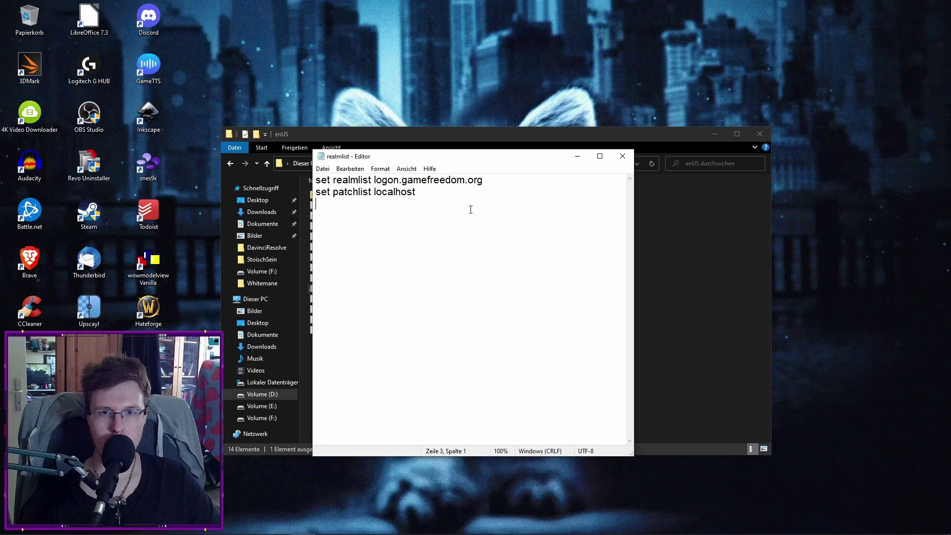
pyautogui.hotkey('shift', 'Up')
pyautogui.hotkey('shift', 'Up')
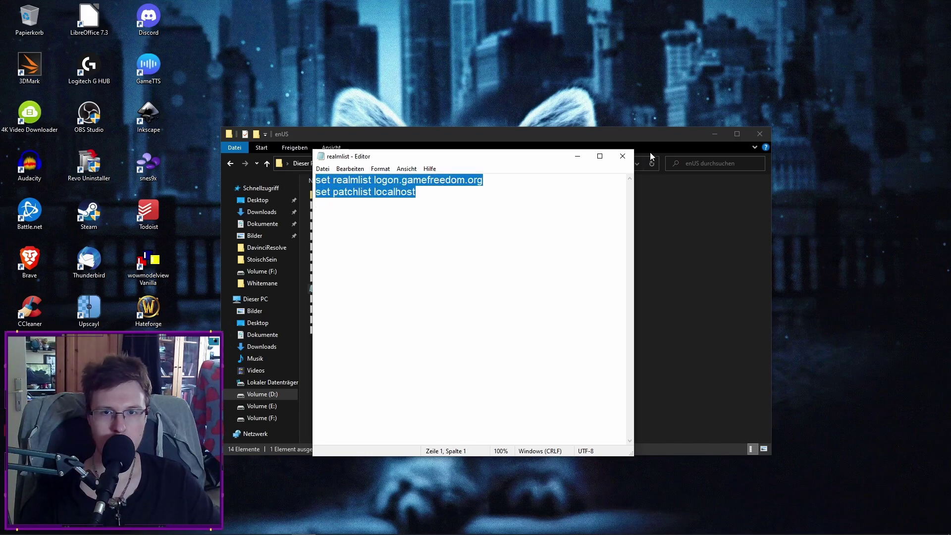
pyautogui.click(622, 156)
pyautogui.click(395, 163)
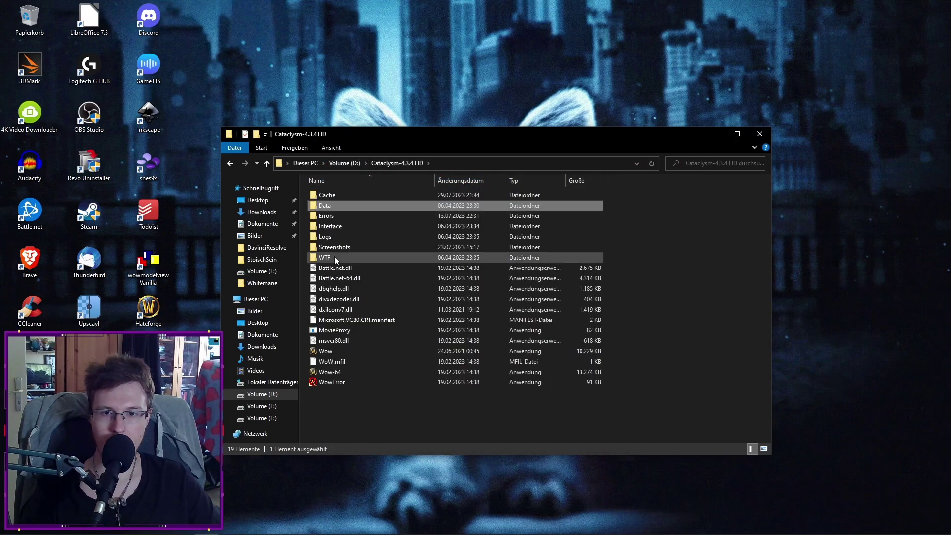
# - Open WTF\config in Notepad and highlight its realmlist and patchlist lines
pyautogui.doubleClick(337, 257)
pyautogui.doubleClick(340, 205)
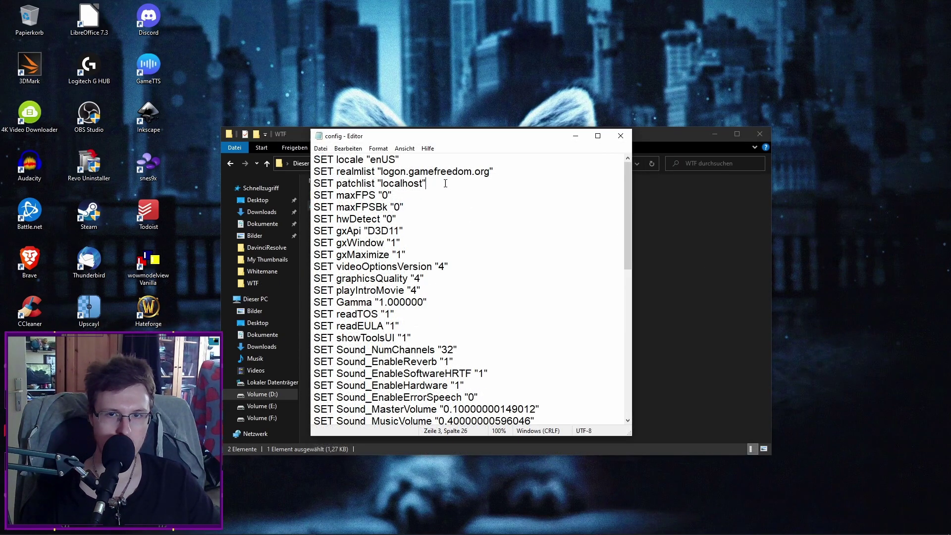
pyautogui.moveTo(426, 183); pyautogui.dragTo(314, 171)
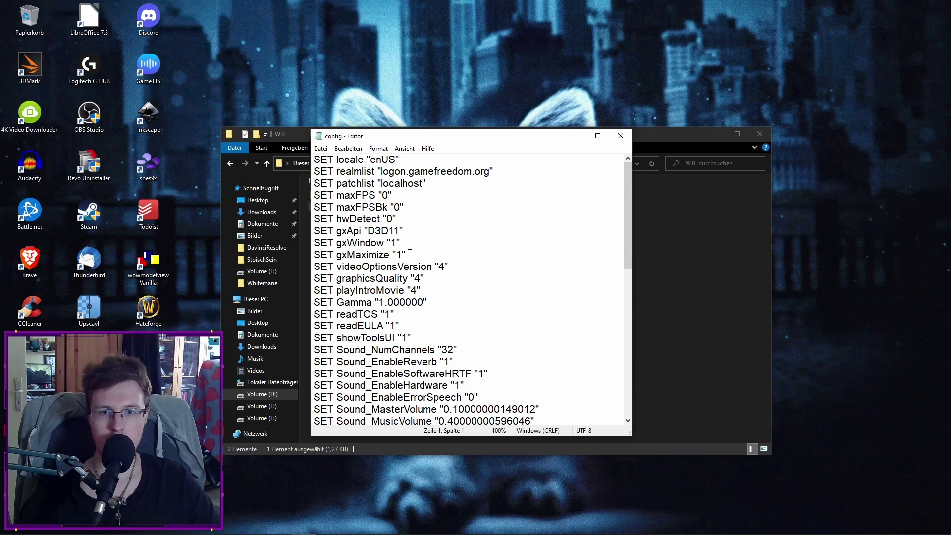
# - Highlight the gxMaximize "1" line, briefly marking the videoOptionsVersion value "4"
pyautogui.hotkey('shift', 'Up')
pyautogui.hotkey('shift', 'Home')
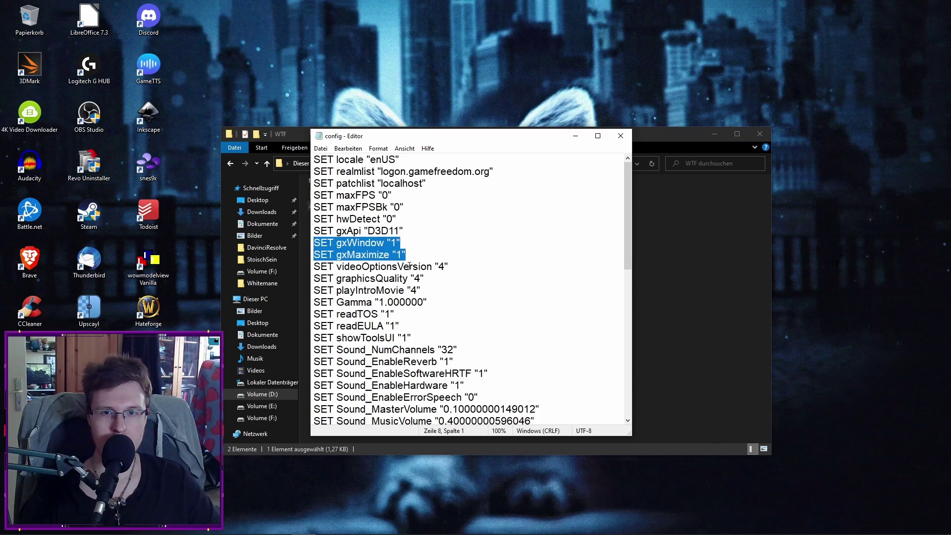
pyautogui.hotkey('shift', 'Down')
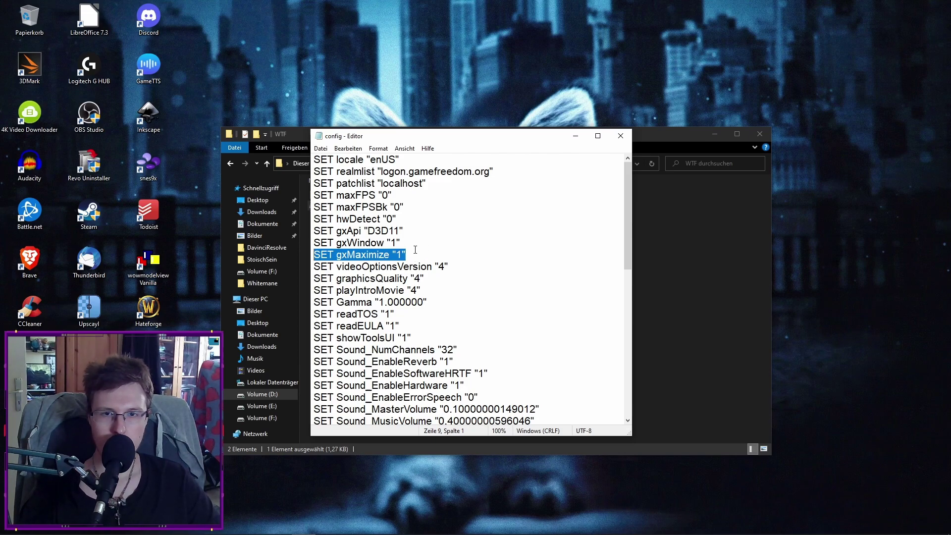
pyautogui.moveTo(456, 266)
pyautogui.mouseDown()
pyautogui.moveTo(394, 267)
pyautogui.moveTo(440, 267)
pyautogui.mouseUp()
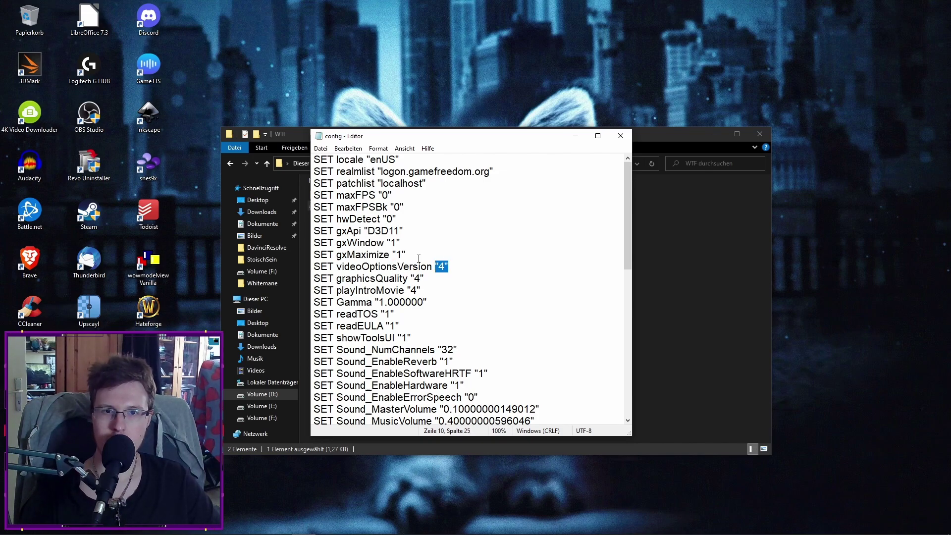
pyautogui.click(426, 255)
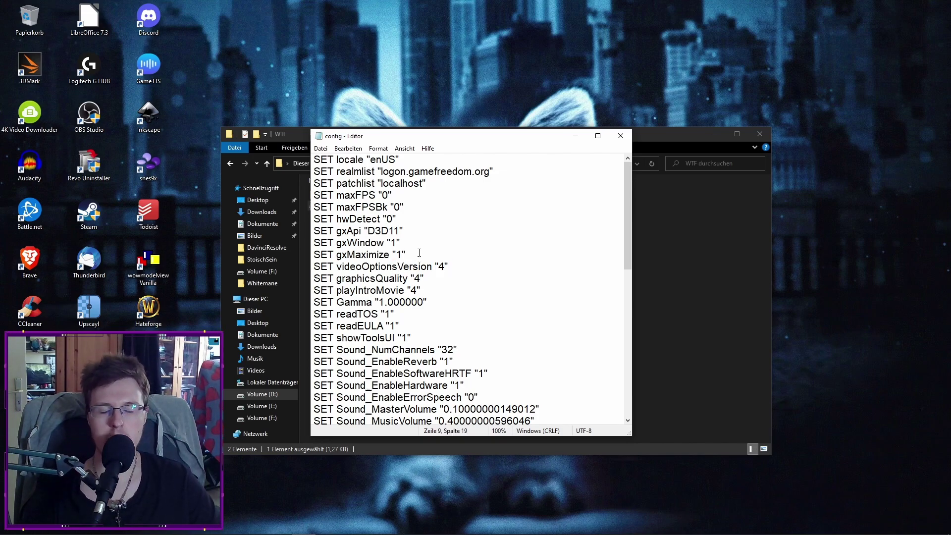
pyautogui.hotkey('shift', 'Home')
pyautogui.press('Home')
pyautogui.hotkey('shift', 'ctrl', 'Right')
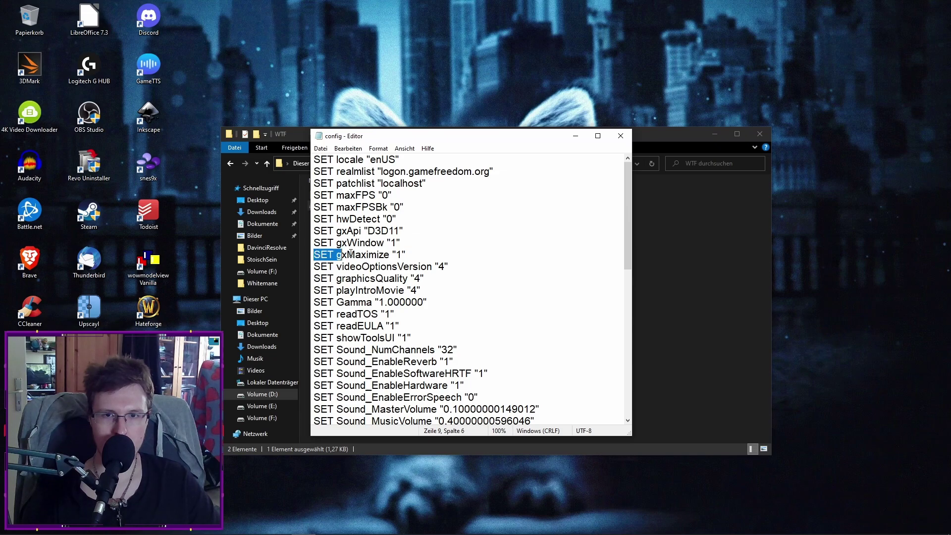
pyautogui.hotkey('shift', 'End')
# - Select the gxWindow "1" and gxMaximize "1" lines together in config.wtf
pyautogui.click(400, 242)
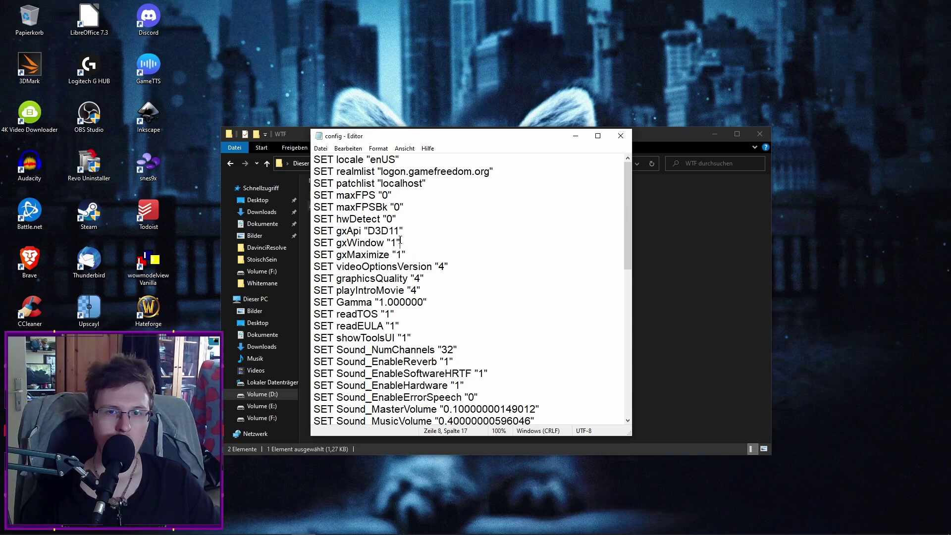
pyautogui.hotkey('shift', 'Home')
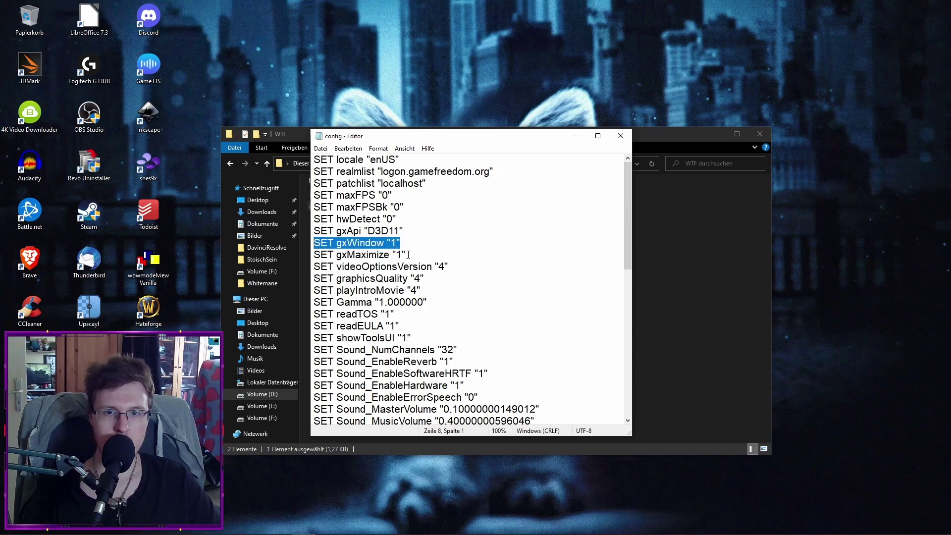
pyautogui.press('Down')
pyautogui.press('End')
pyautogui.hotkey('shift', 'Up')
pyautogui.hotkey('shift', 'Home')
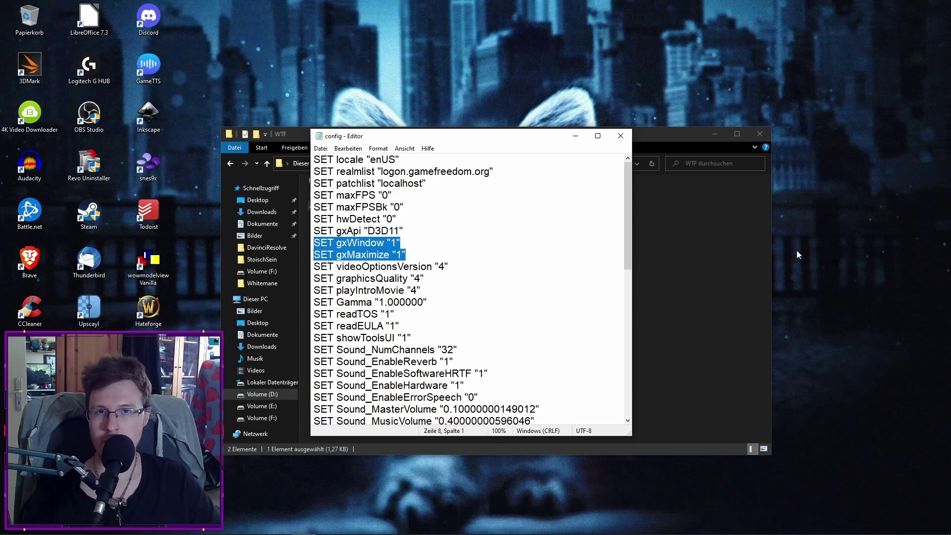
pyautogui.click(412, 255)
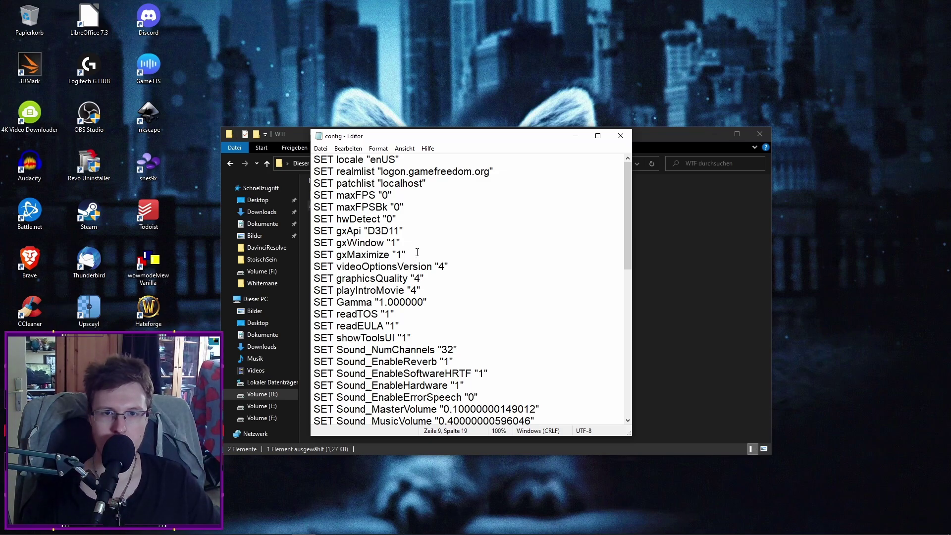
pyautogui.hotkey('shift', 'Up')
pyautogui.hotkey('shift', 'Home')
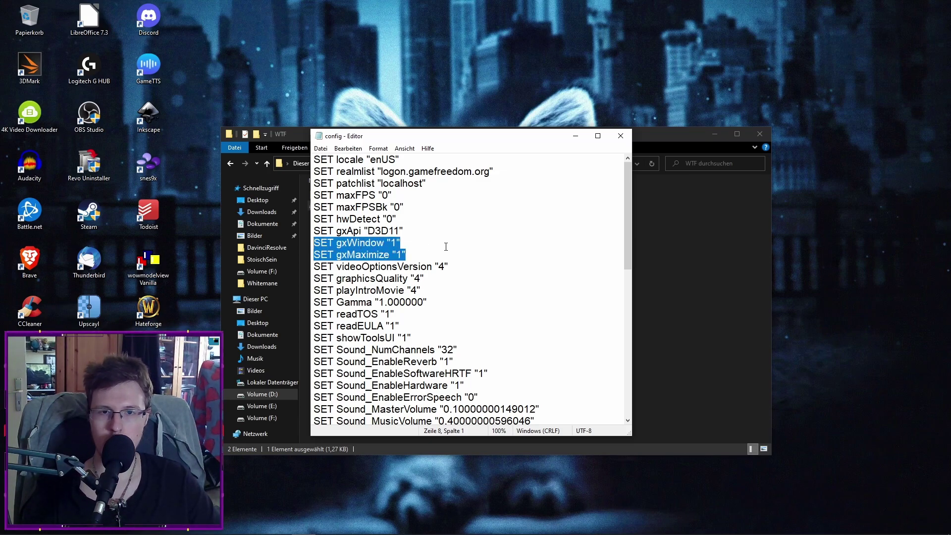
pyautogui.moveTo(446, 255); pyautogui.dragTo(311, 244)
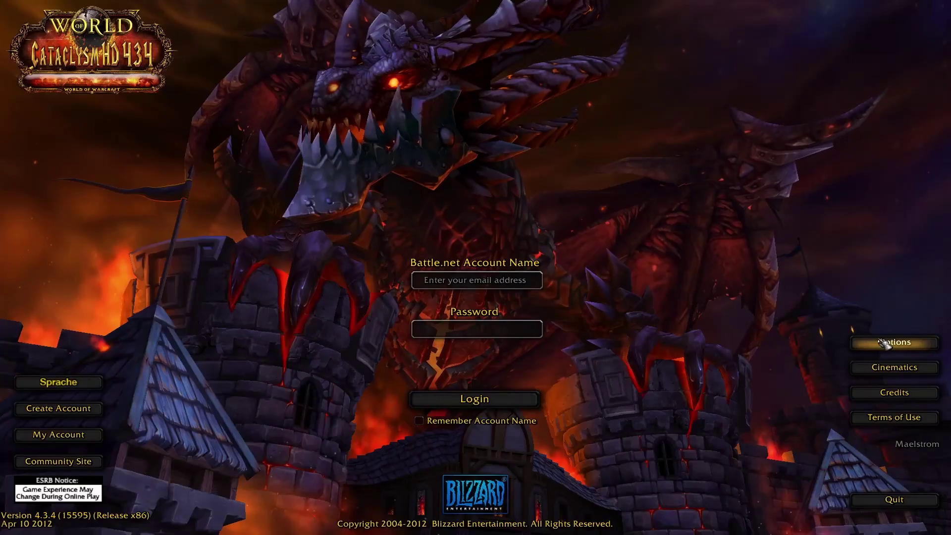
# - In the game's Options, switch Display Mode from Fullscreen to Windowed (Fullscreen)
pyautogui.click(886, 343)
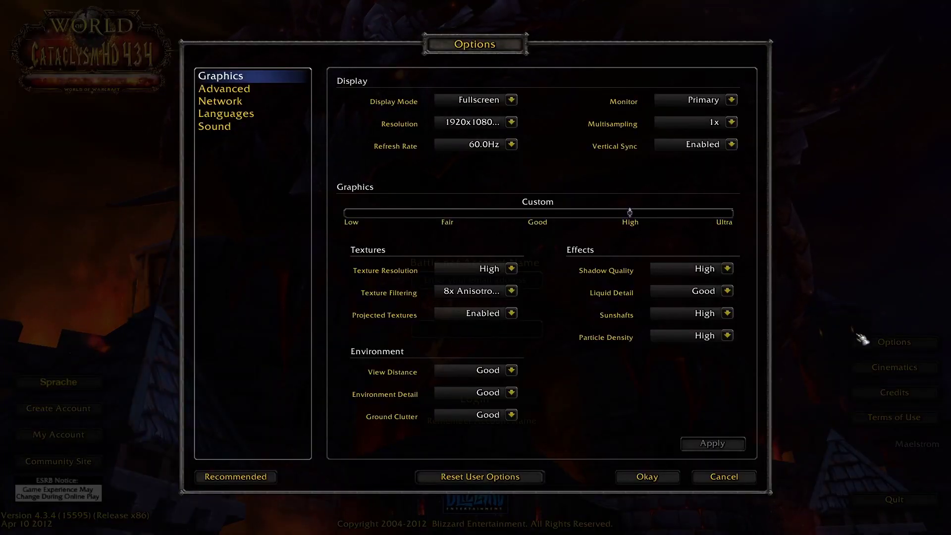
pyautogui.click(511, 100)
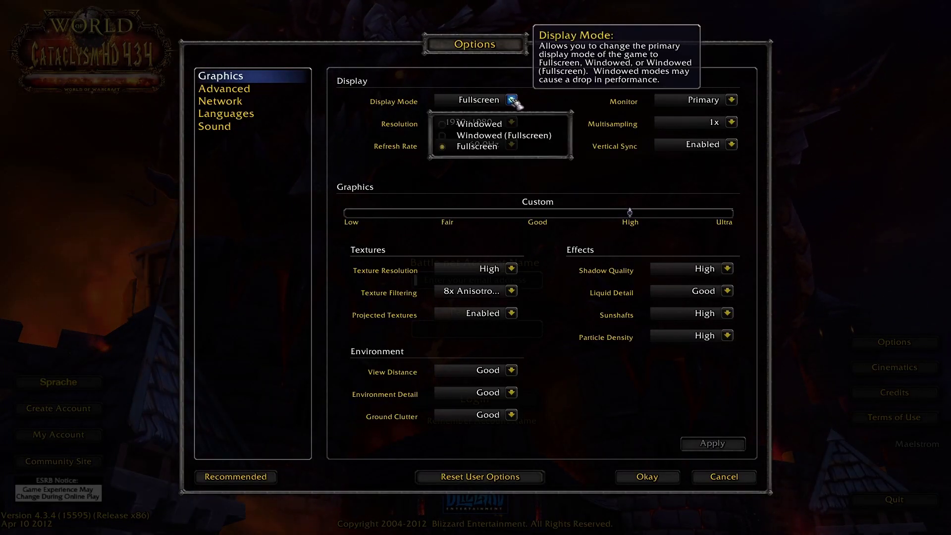
pyautogui.click(488, 136)
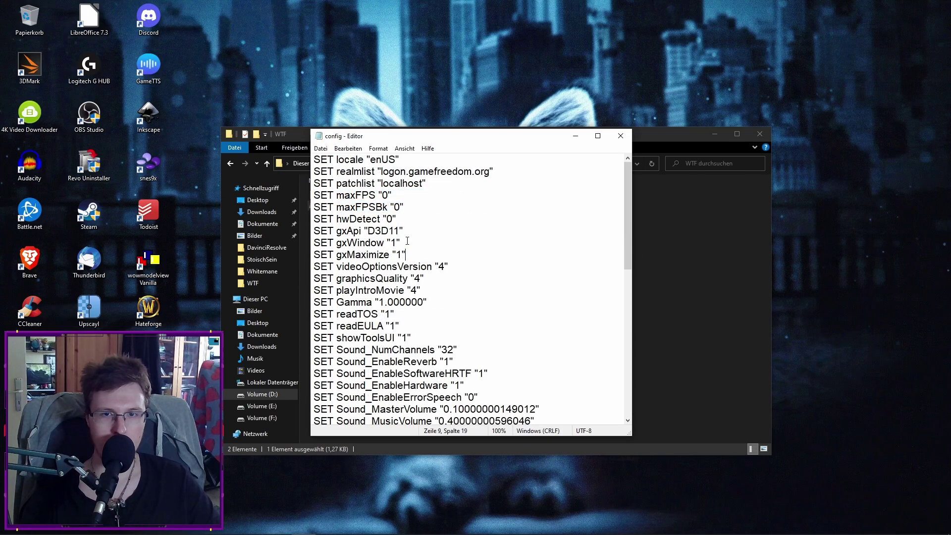
# - Highlight the gxApi "D3D11" line in config.wtf, then deselect it
pyautogui.moveTo(405, 231); pyautogui.dragTo(312, 232)
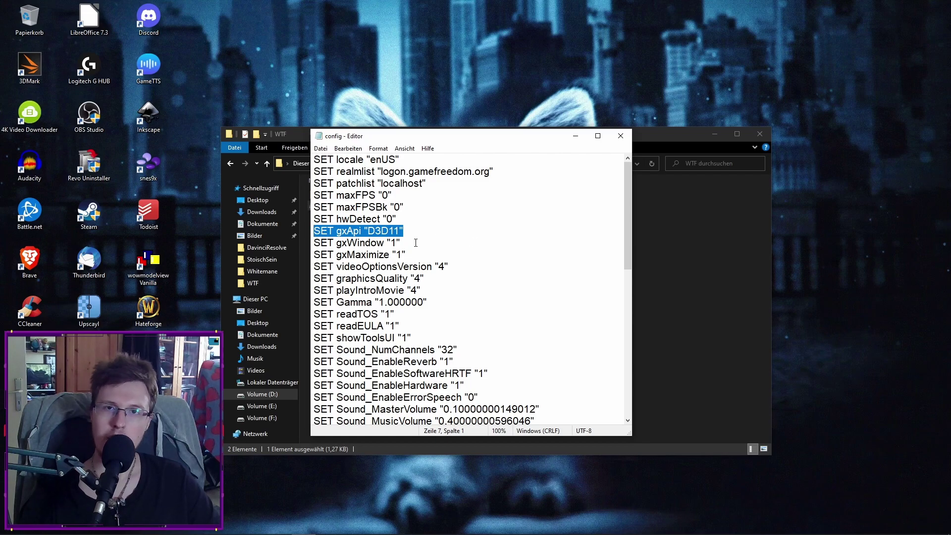
pyautogui.click(469, 245)
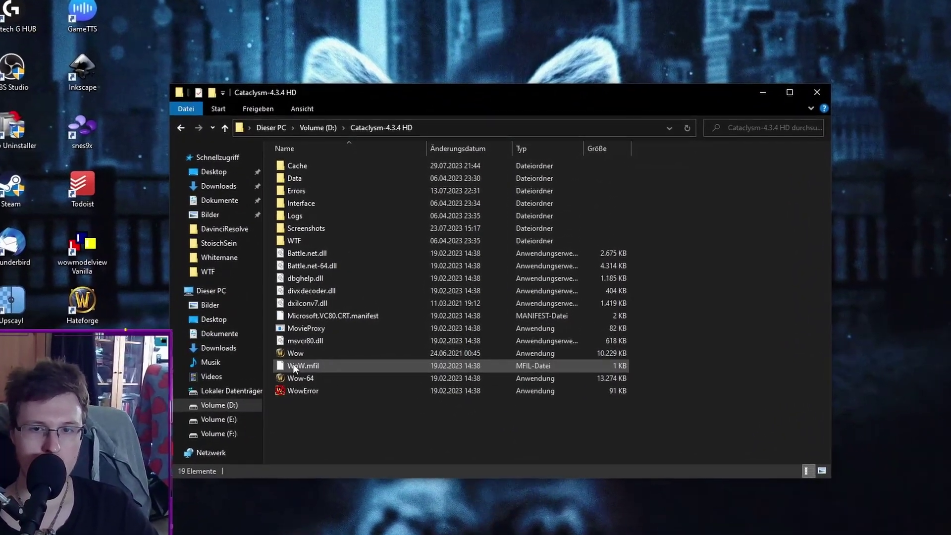
# - Select the WoW.mfil file in Cataclysm-4.3.4 HD, then deselect it
pyautogui.click(300, 364)
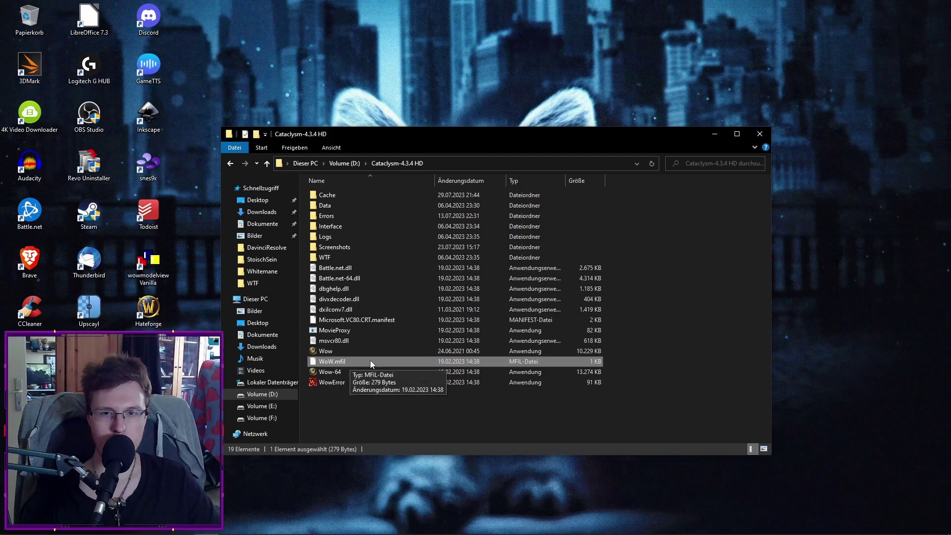
pyautogui.click(632, 364)
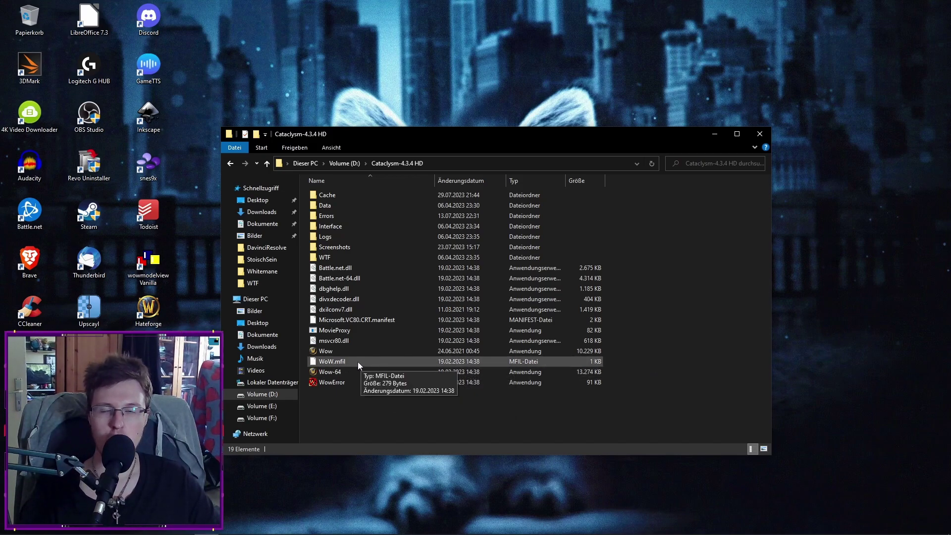
# - Open WoW.mfil with Editor, always used for .mfil files, review its server lines, then close it
pyautogui.rightClick(328, 362)
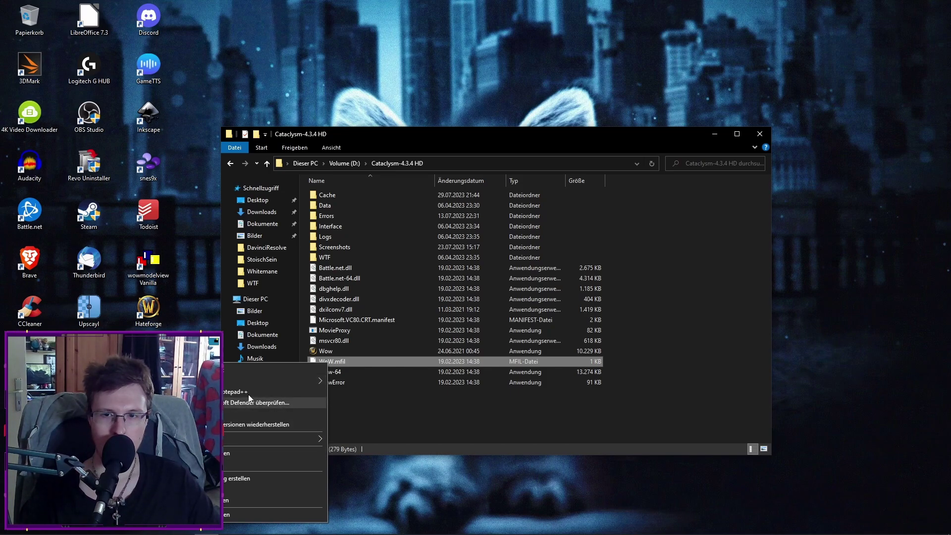
pyautogui.click(275, 373)
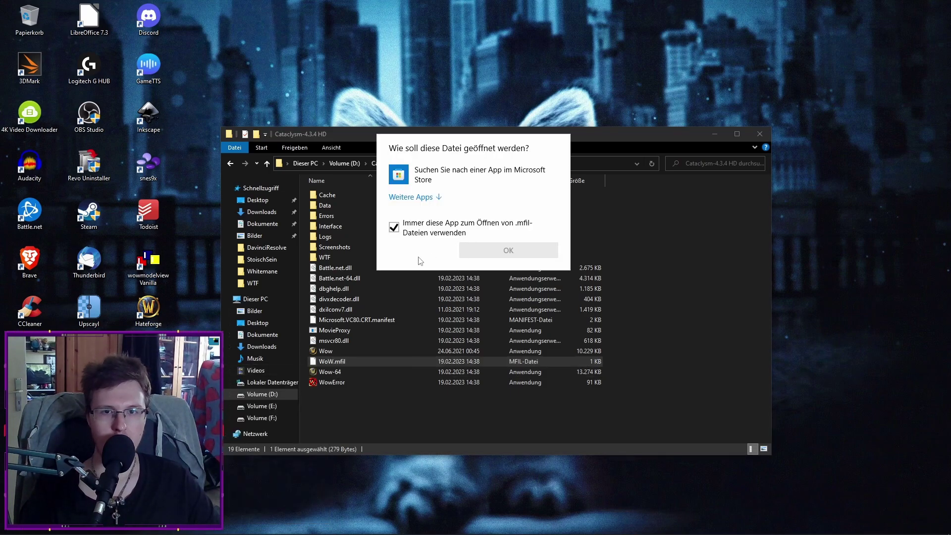
pyautogui.click(425, 197)
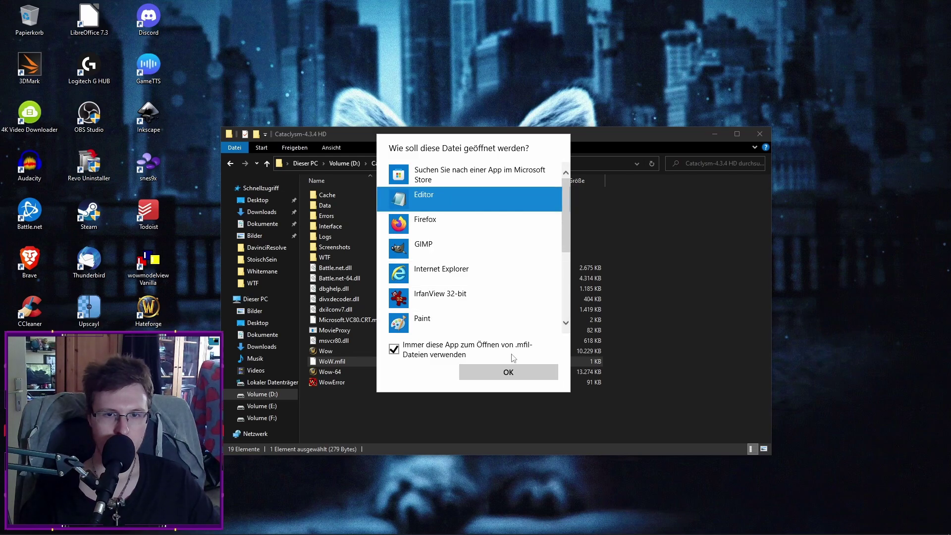
pyautogui.click(510, 372)
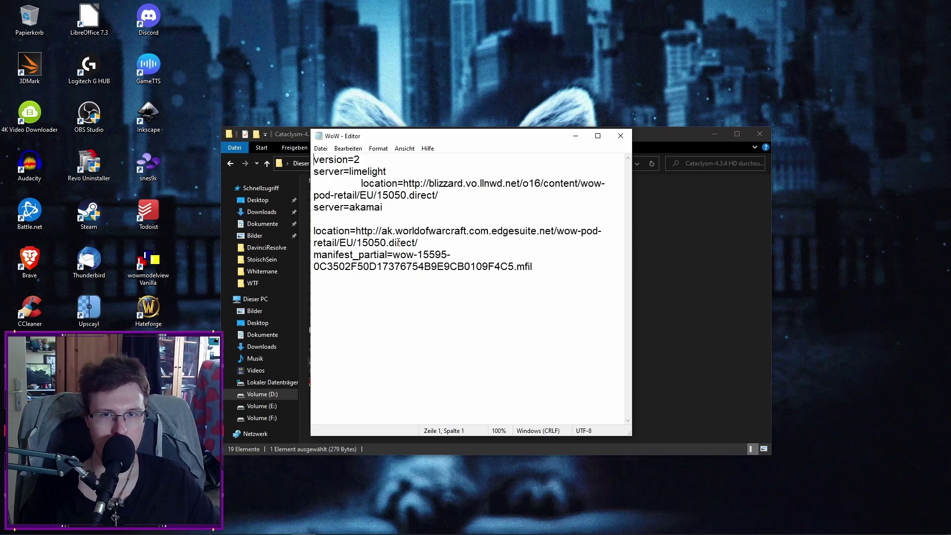
pyautogui.click(621, 137)
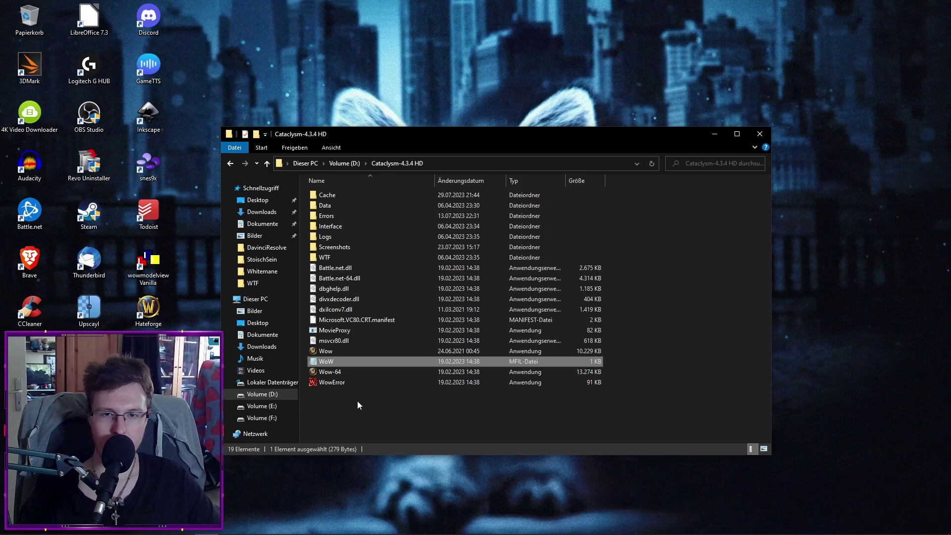
# - Check in WoW.mfil's Eigenschaften that Schreibgeschützt is unticked, then go back to Volume (D:)
pyautogui.rightClick(335, 358)
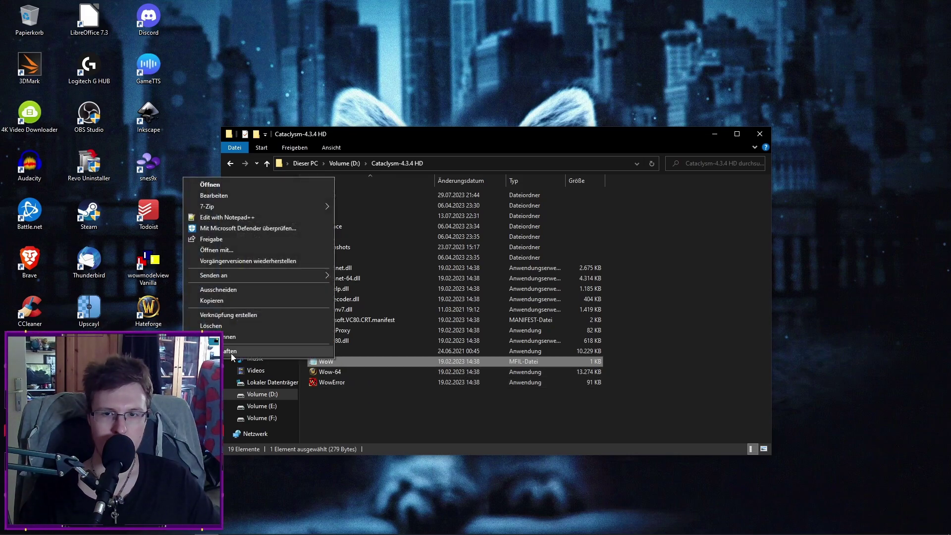
pyautogui.click(231, 354)
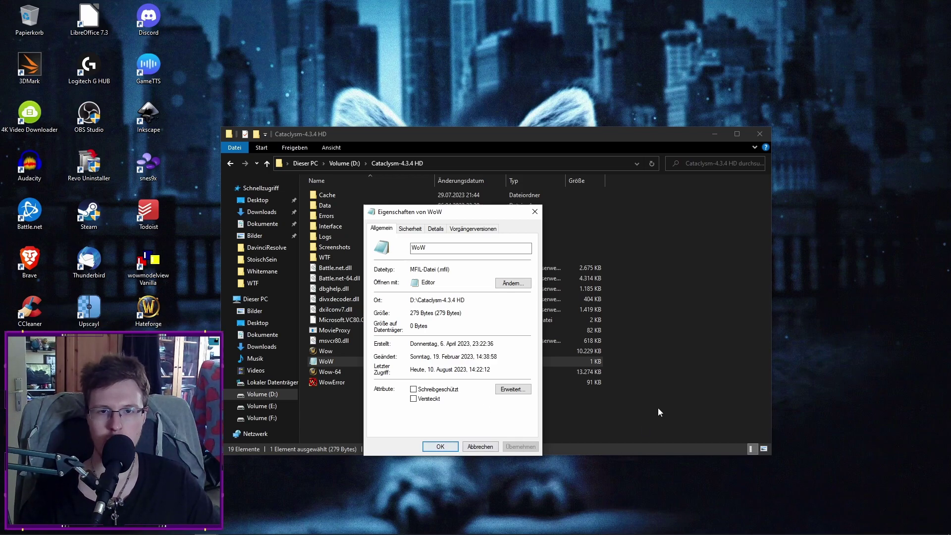
pyautogui.click(535, 212)
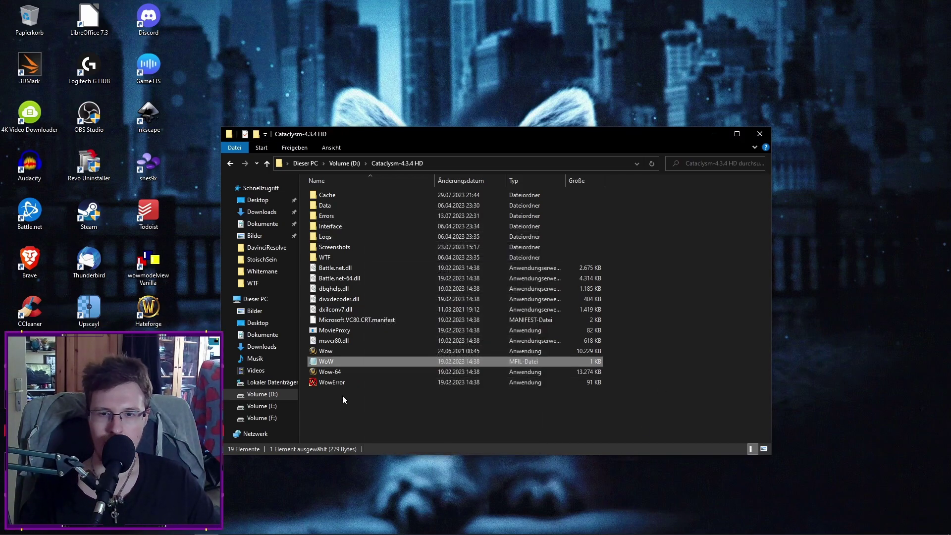
pyautogui.click(257, 395)
# - Untick Schreibgeschützt on Cataclysm-4.3.4 HD and apply it to all subfolders and files
pyautogui.rightClick(340, 404)
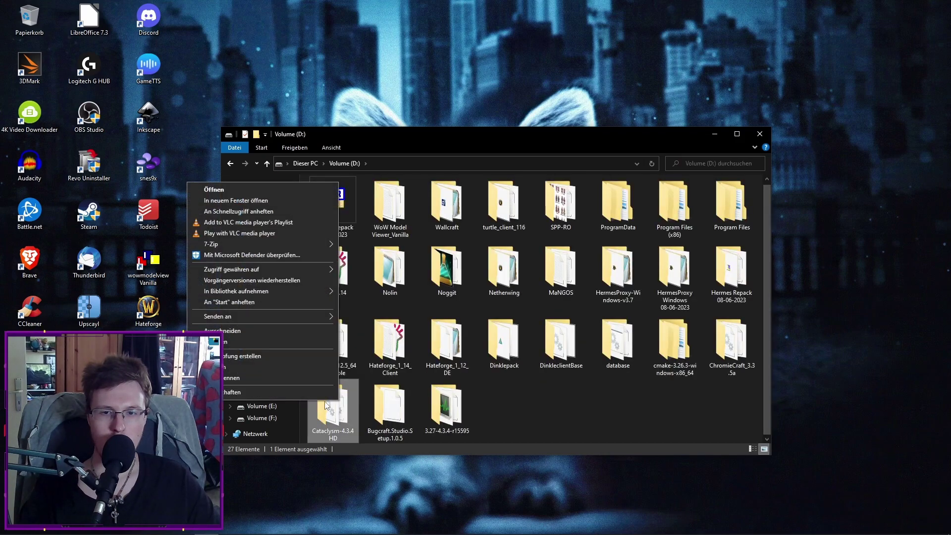
pyautogui.click(312, 404)
pyautogui.moveTo(424, 303); pyautogui.dragTo(427, 199)
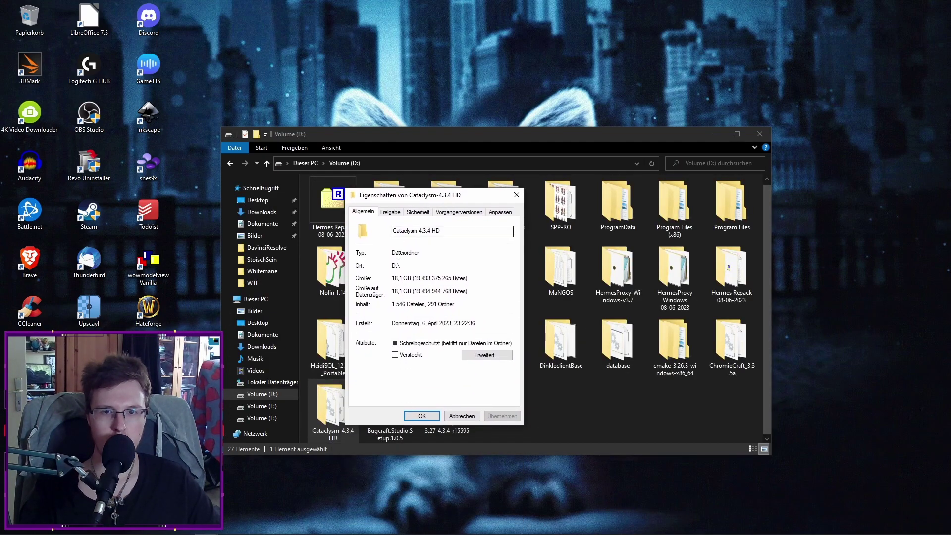
pyautogui.click(419, 344)
pyautogui.click(422, 416)
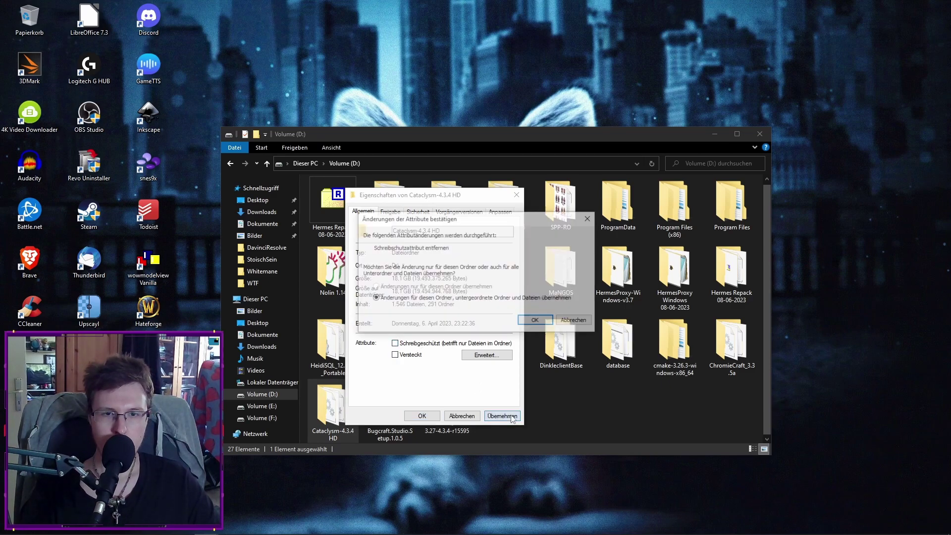
pyautogui.click(535, 321)
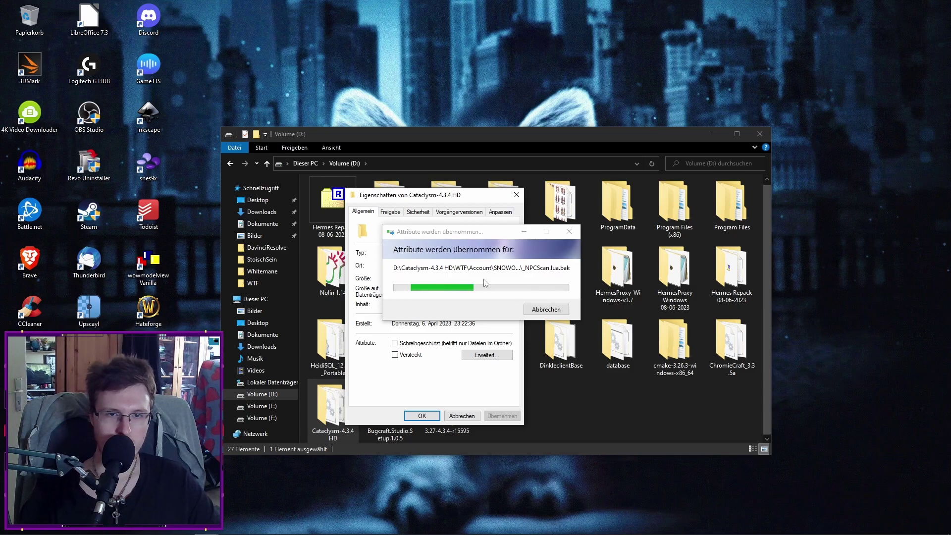
pyautogui.click(427, 415)
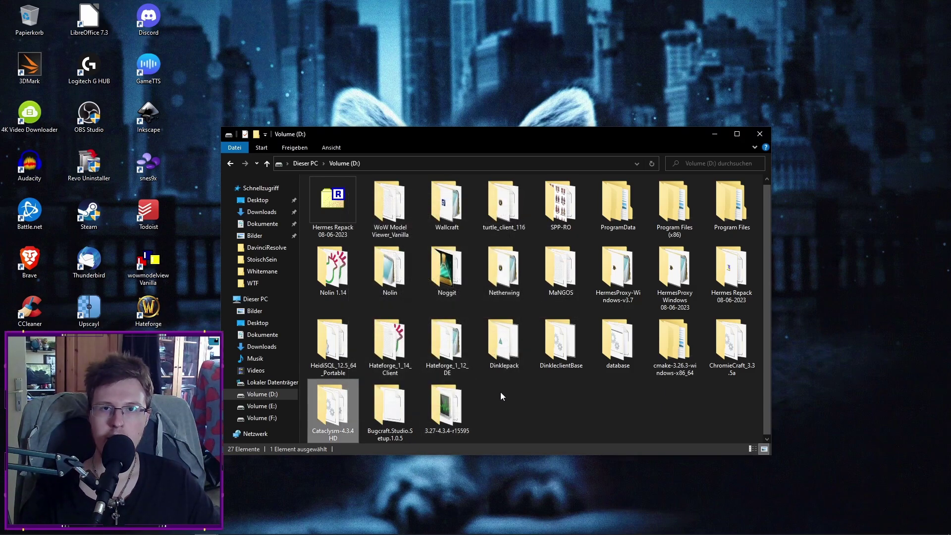
# - Reopen the folder's Eigenschaften to verify read-only stays cleared, then close it
pyautogui.rightClick(340, 409)
pyautogui.click(272, 395)
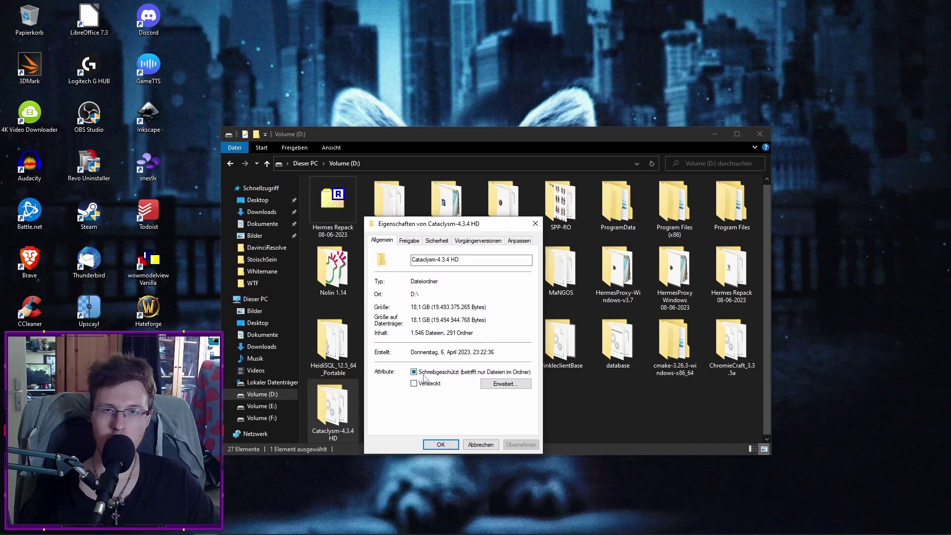
pyautogui.click(441, 444)
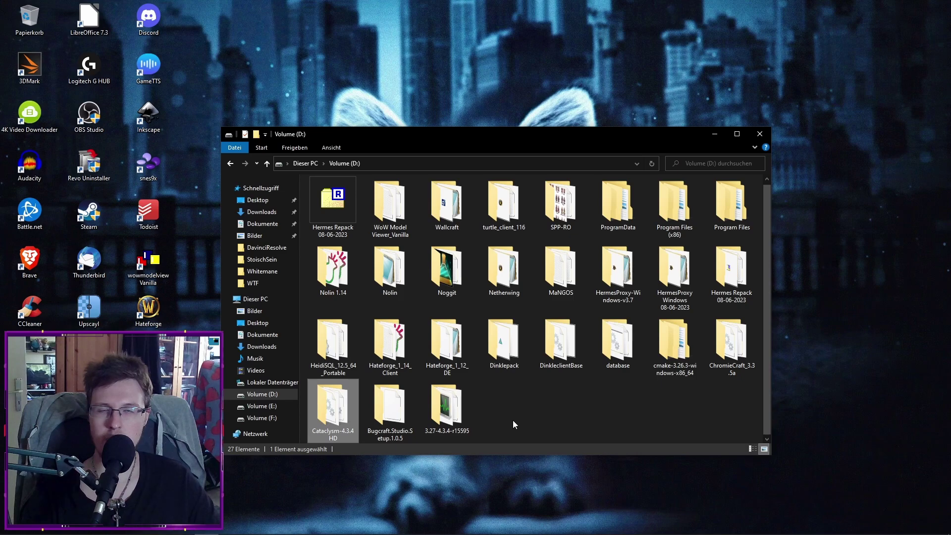
pyautogui.click(517, 419)
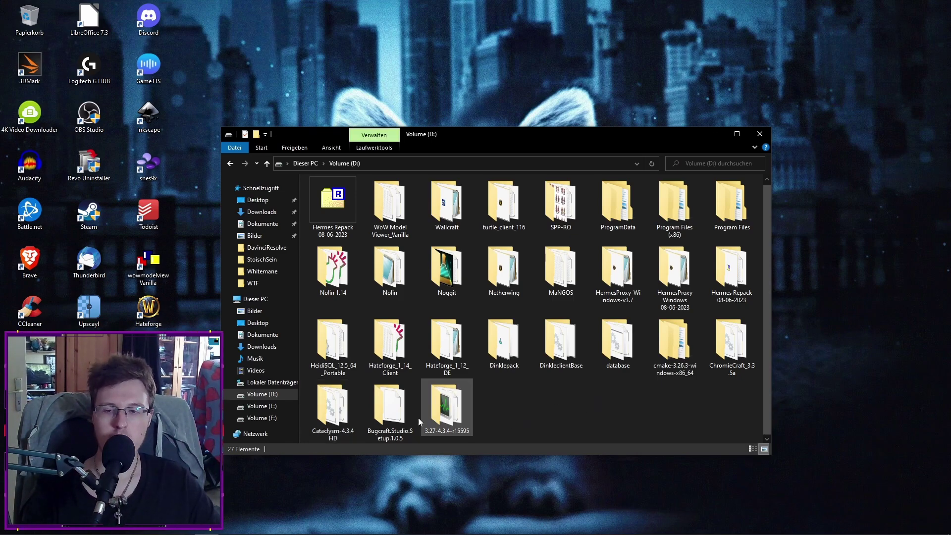
# - Launch Wow.exe, close Explorer, and answer Nein to reloading default settings
pyautogui.click(472, 469)
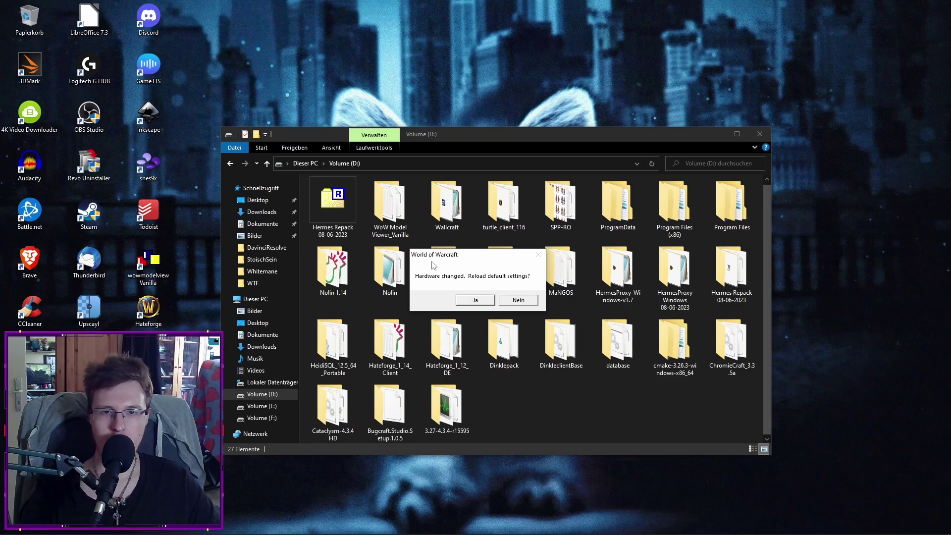
pyautogui.click(758, 134)
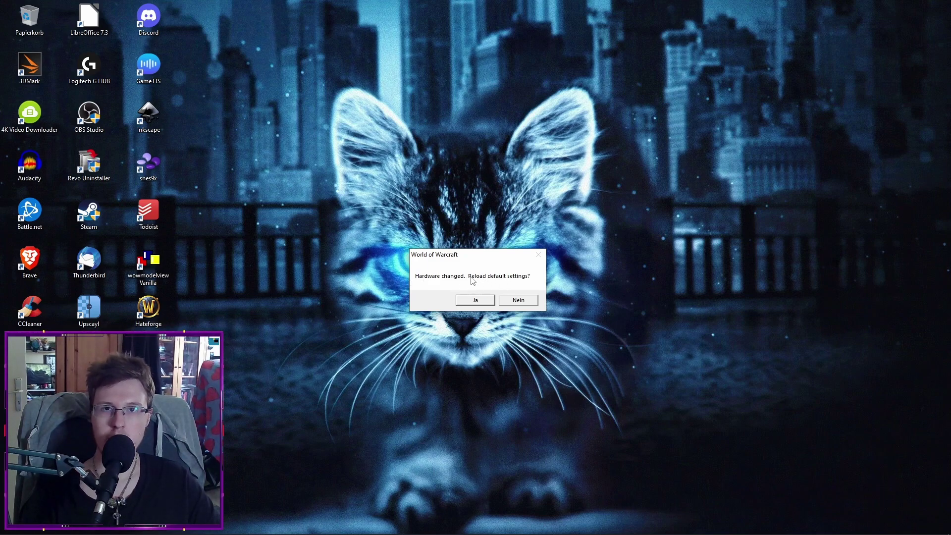
pyautogui.click(520, 301)
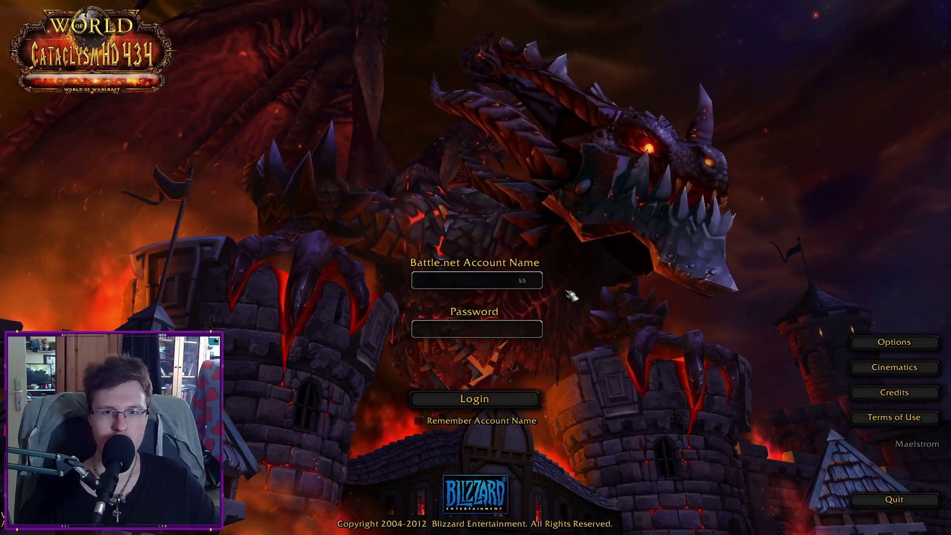
# - Select all and erase the saved name in the Battle.net Account Name field
pyautogui.hotkey('ctrl', 'a')
pyautogui.press('BackSpace')
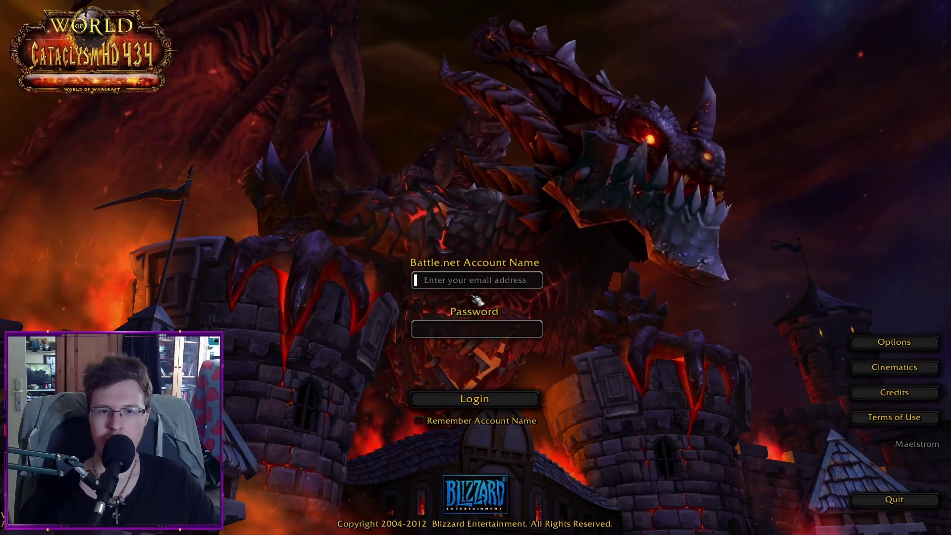